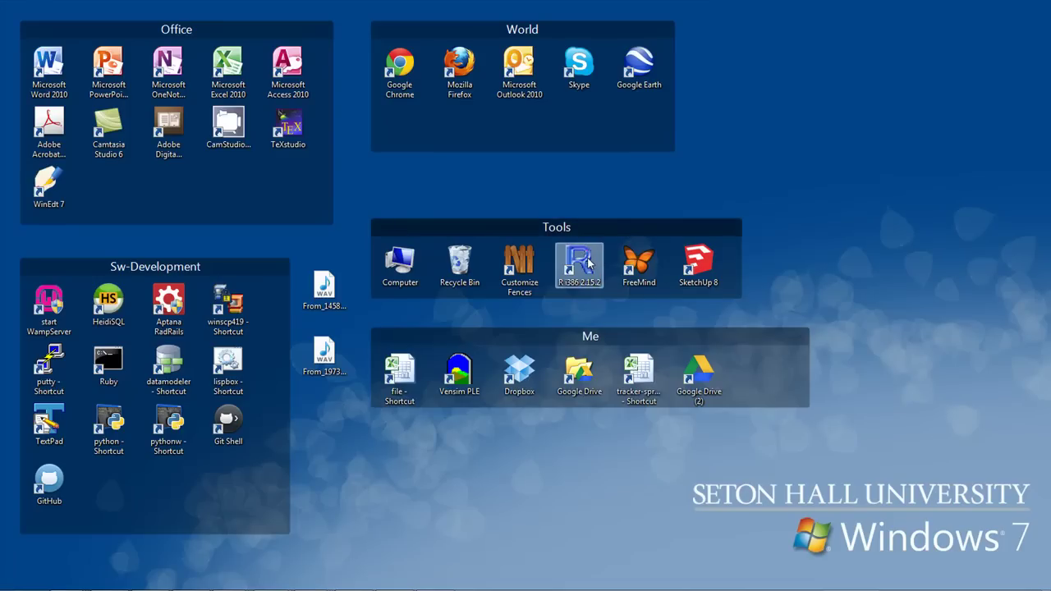
# - Launch the Rattle data miner from a new R session with library(rattle) and rattle()
pyautogui.doubleClick(587, 259)
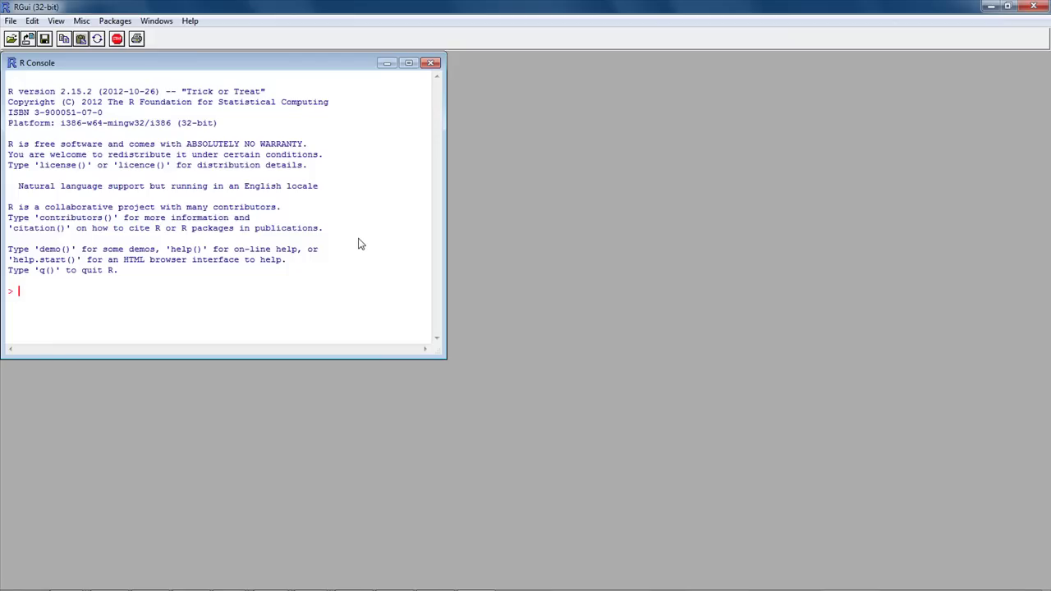
pyautogui.write('library(rattle)')
pyautogui.press('Return')
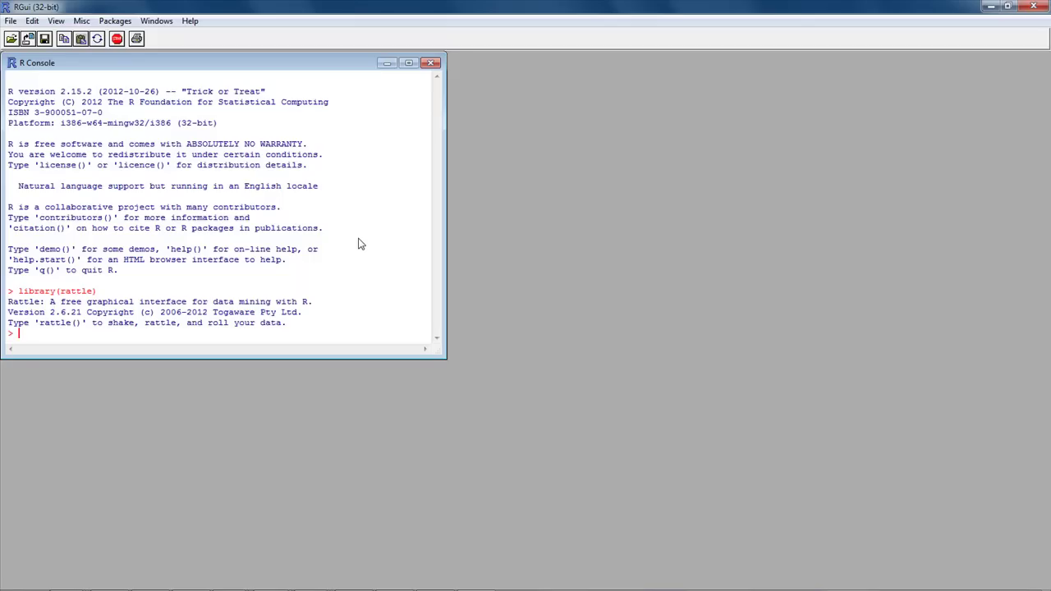
pyautogui.write('rattle()')
pyautogui.press('Return')
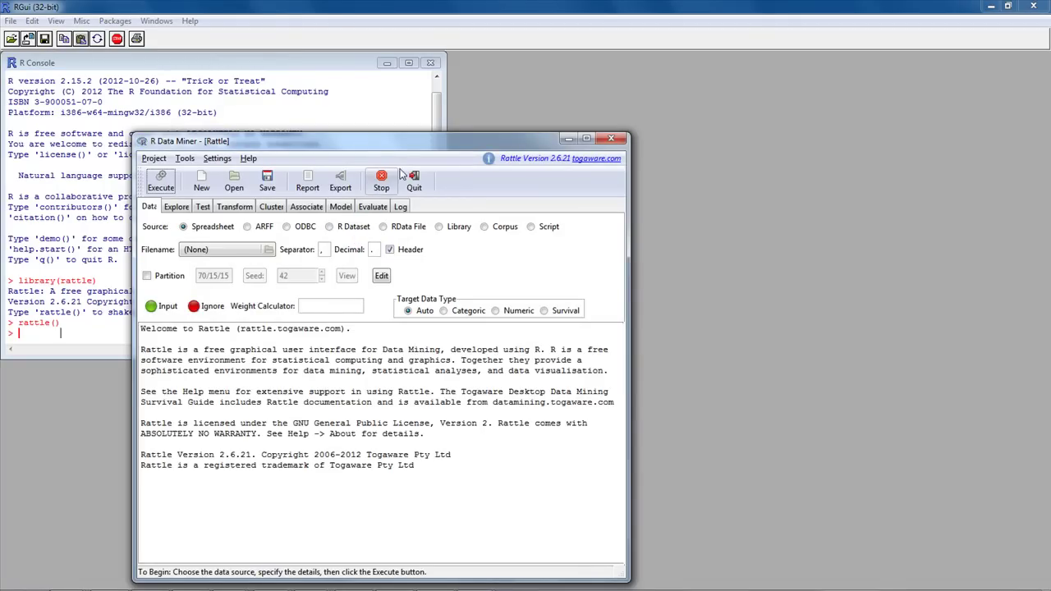
# - Load the example weather dataset into Rattle, with no CSV file specified
pyautogui.moveTo(422, 138); pyautogui.dragTo(461, 76)
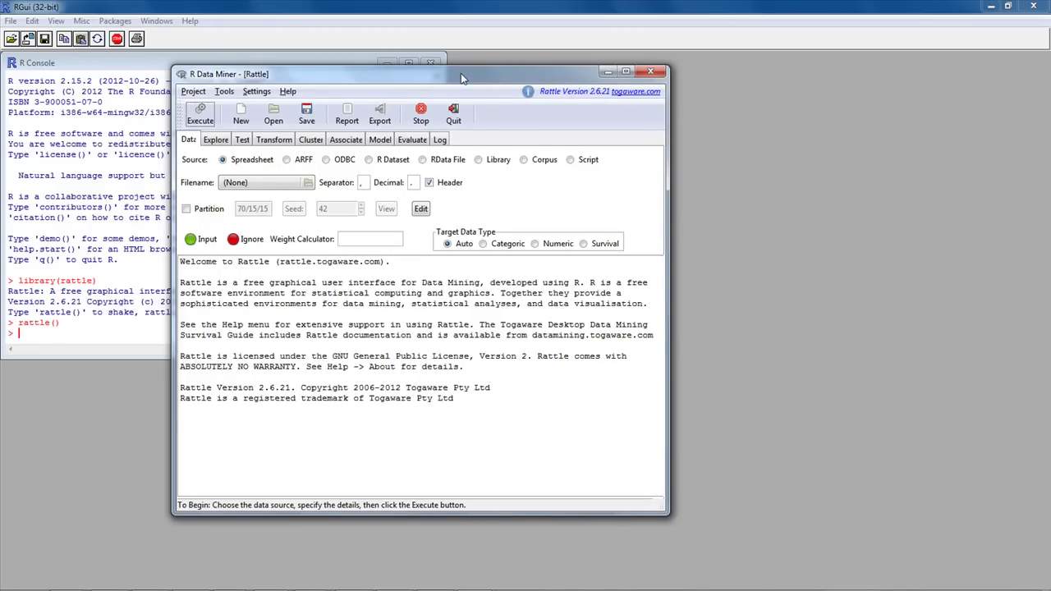
pyautogui.moveTo(461, 78); pyautogui.dragTo(510, 76)
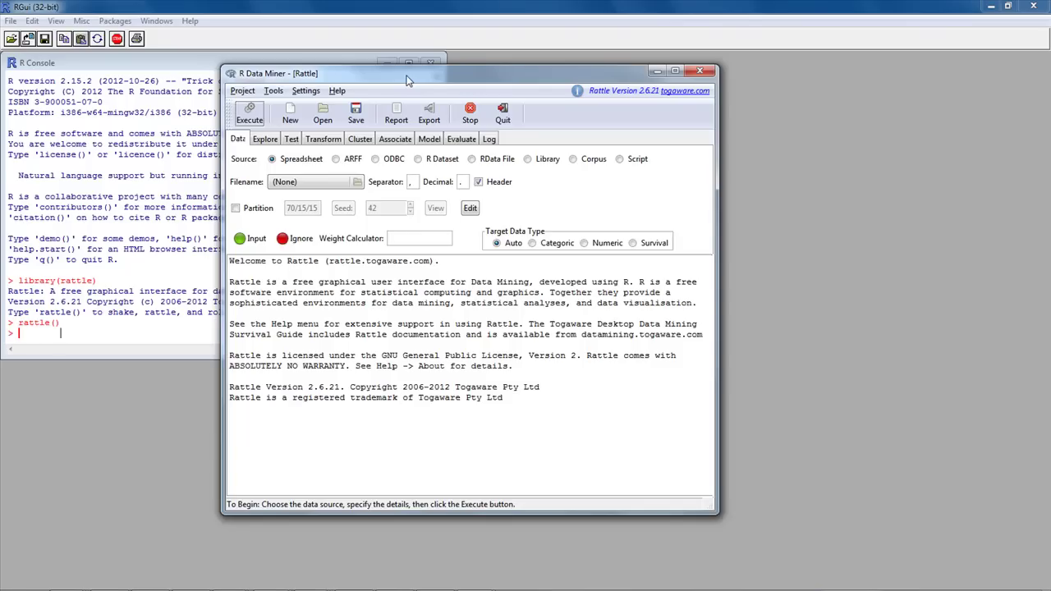
pyautogui.click(254, 115)
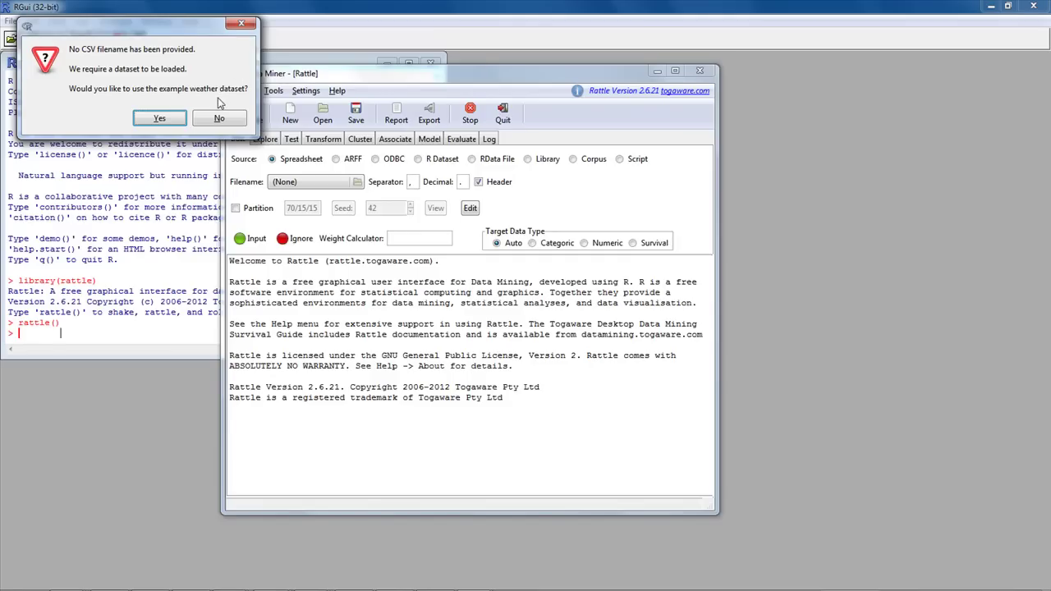
pyautogui.click(177, 120)
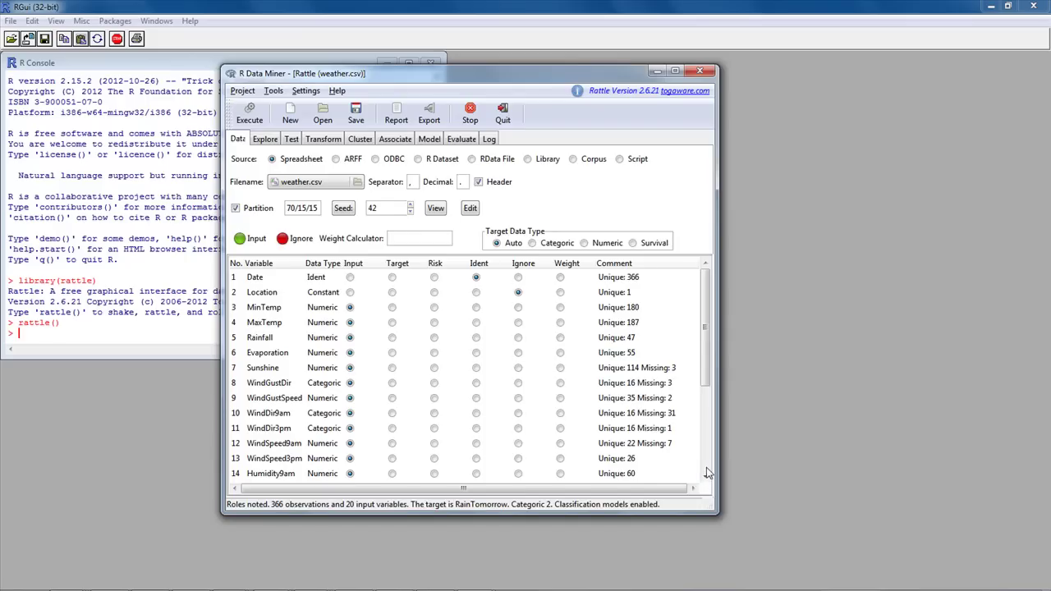
# - Review the weather variables and set the roles of Date and RISK_MM to Ignore
pyautogui.scroll(-5, 708, 475)
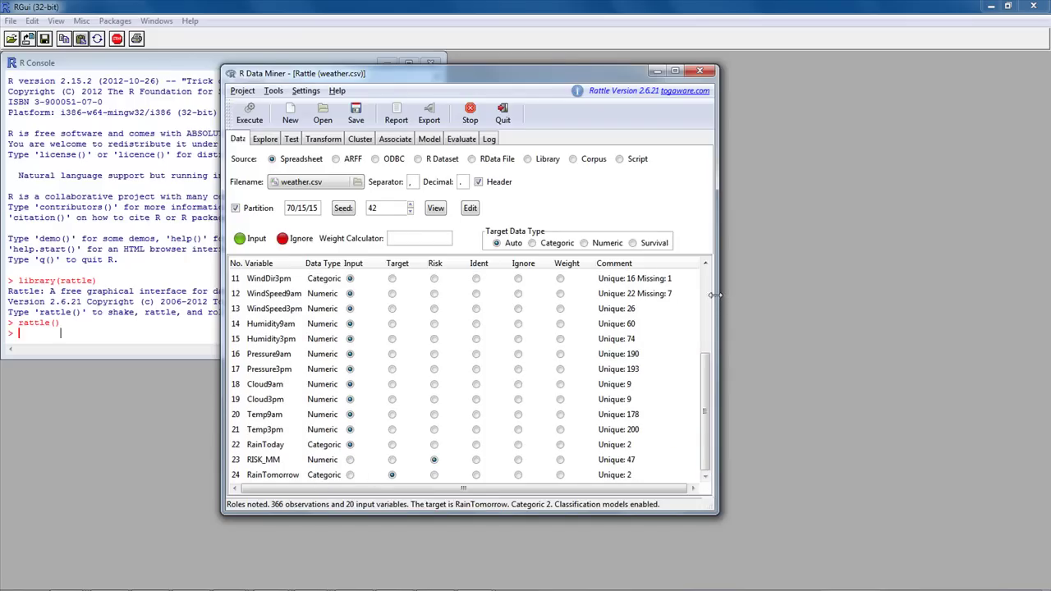
pyautogui.moveTo(549, 65); pyautogui.dragTo(549, 47)
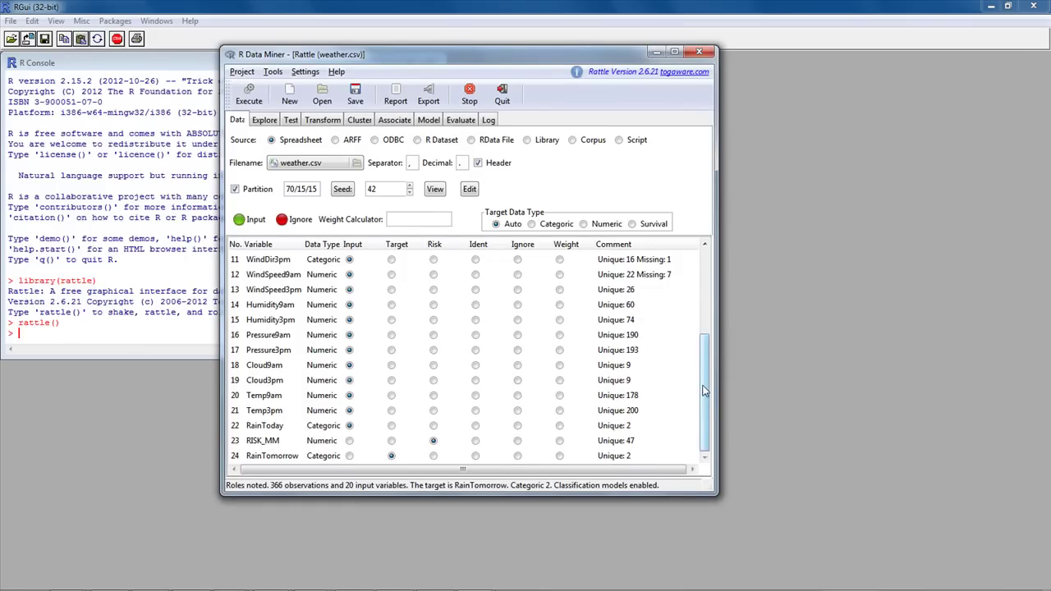
pyautogui.moveTo(706, 387); pyautogui.dragTo(685, 331)
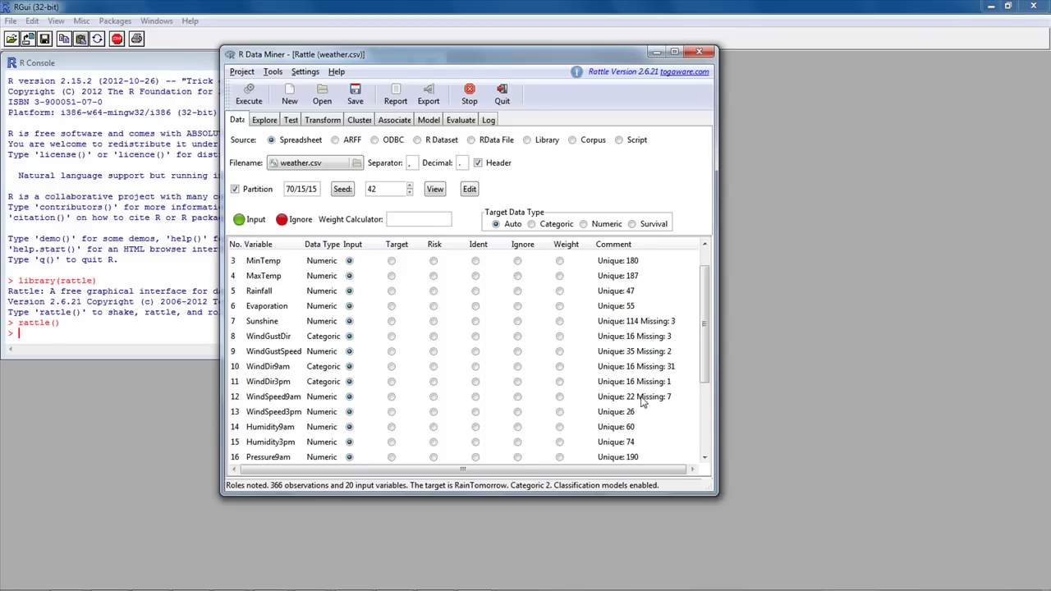
pyautogui.click(706, 450)
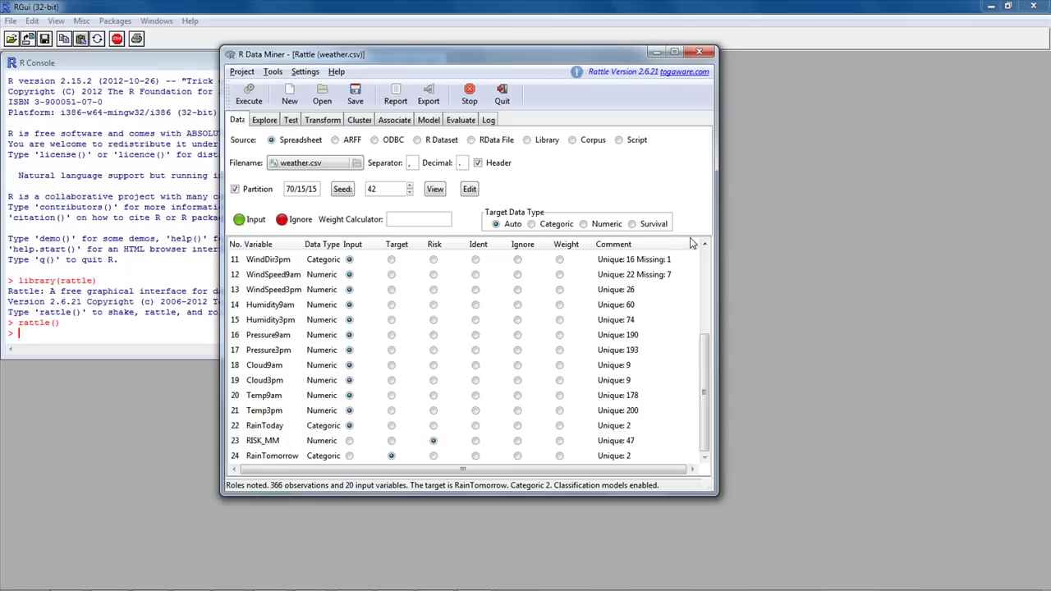
pyautogui.click(708, 259)
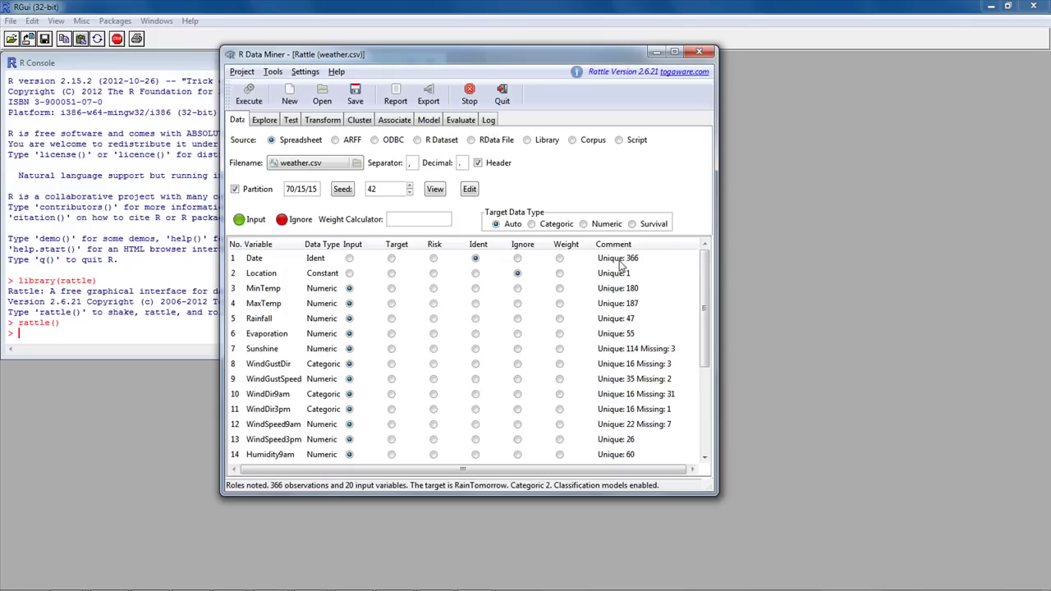
pyautogui.click(519, 259)
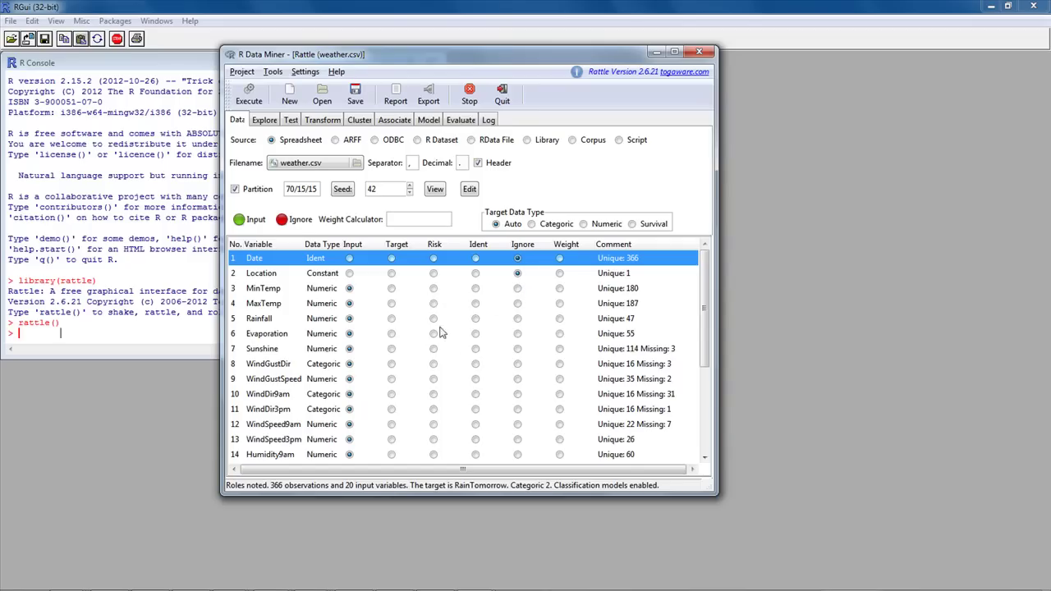
pyautogui.click(704, 458)
pyautogui.click(705, 458)
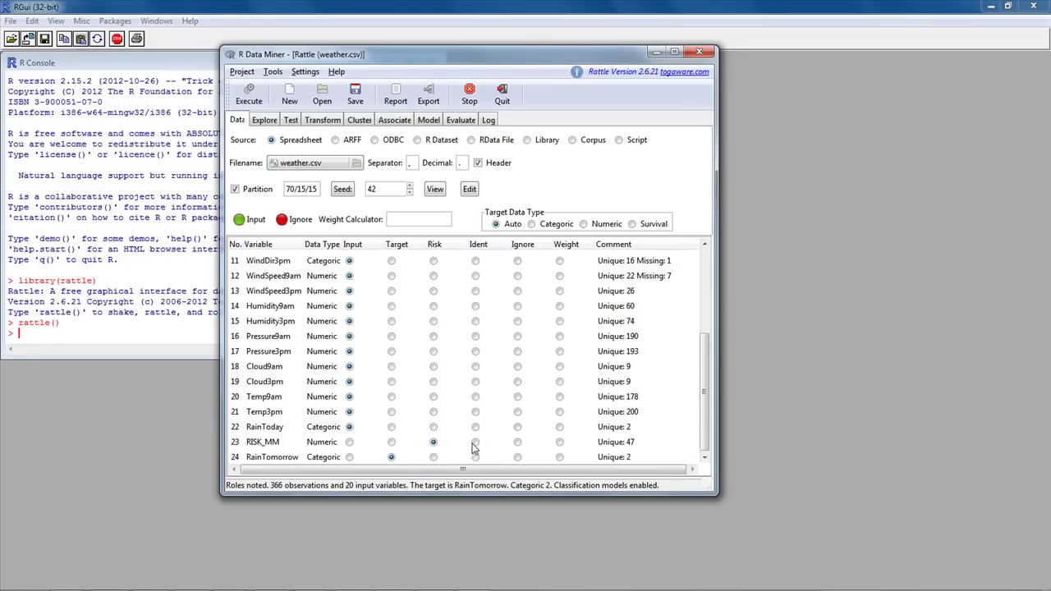
pyautogui.click(518, 443)
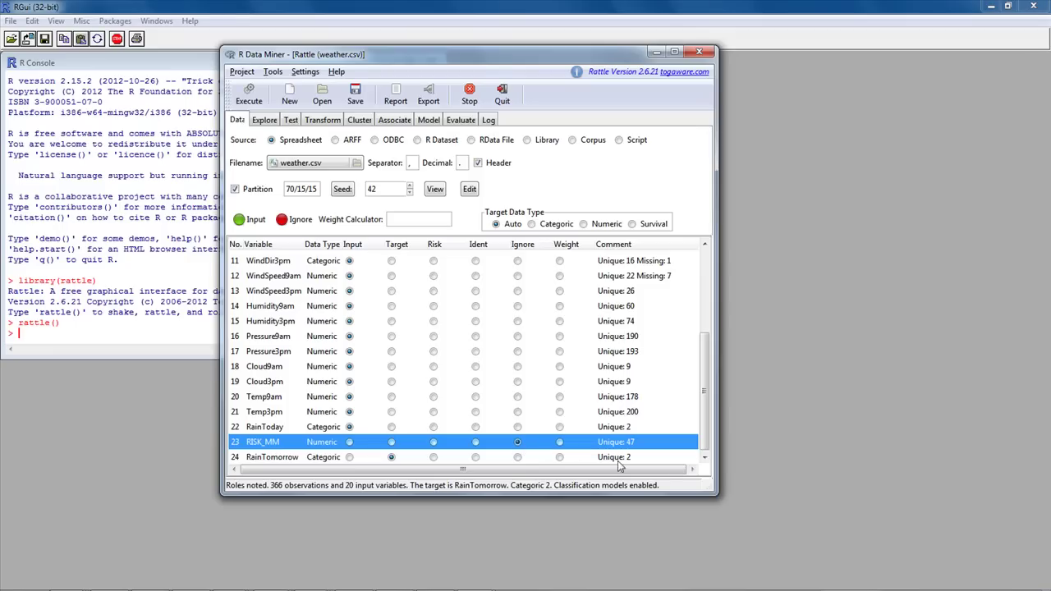
pyautogui.click(705, 457)
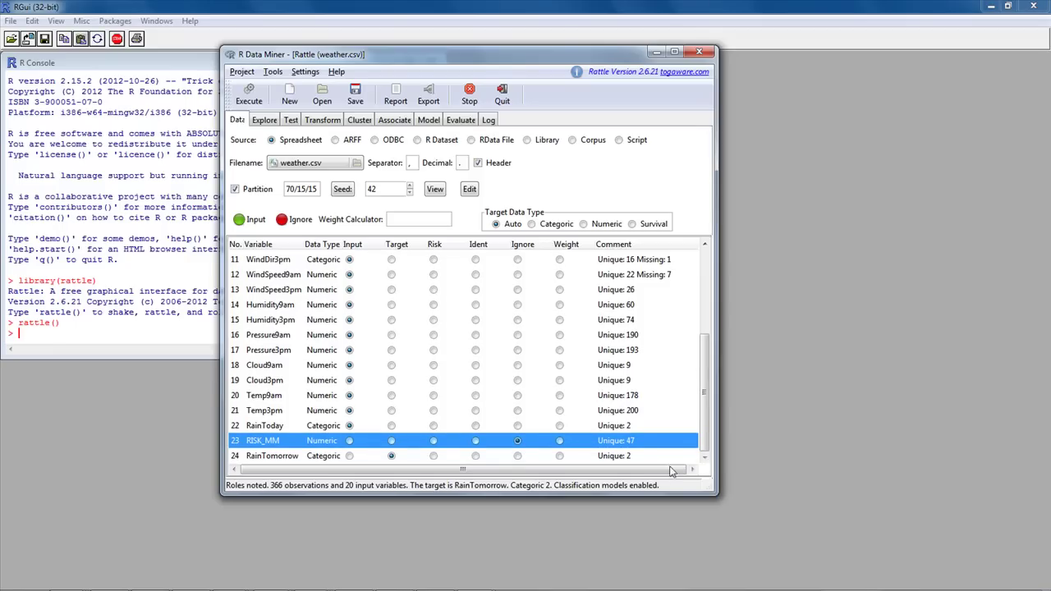
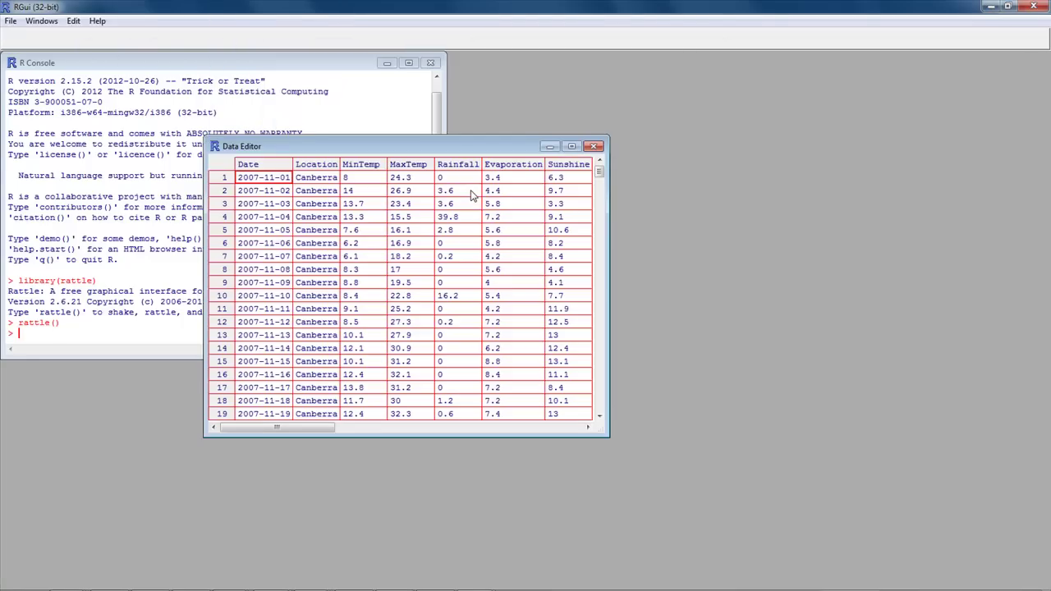
# - Inspect the RainTomorrow, Date and Location columns of the weather data in the Data Editor and close it
pyautogui.click(572, 430)
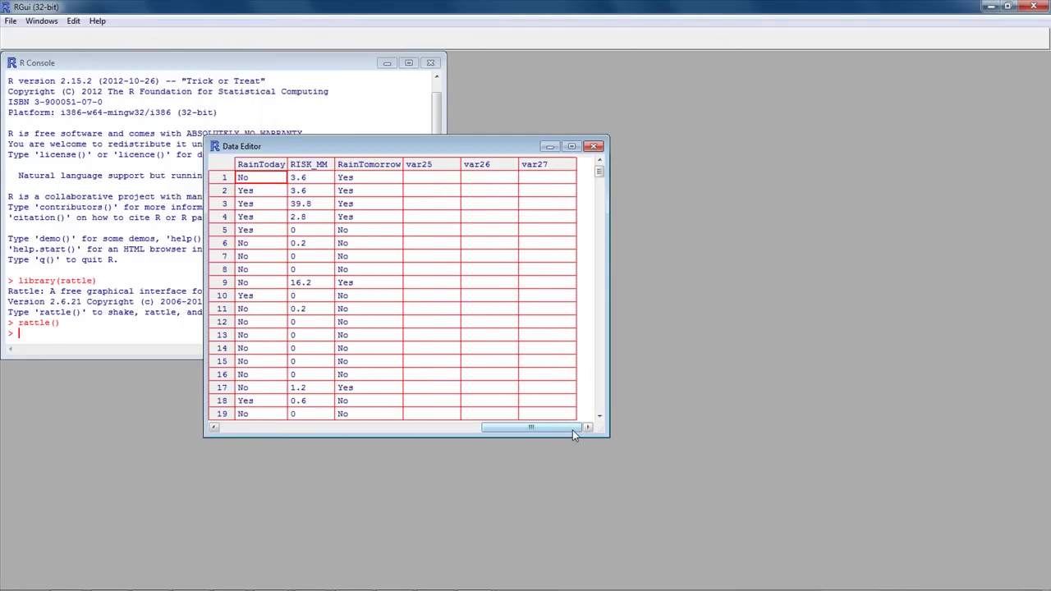
pyautogui.click(359, 181)
pyautogui.click(362, 192)
pyautogui.click(364, 216)
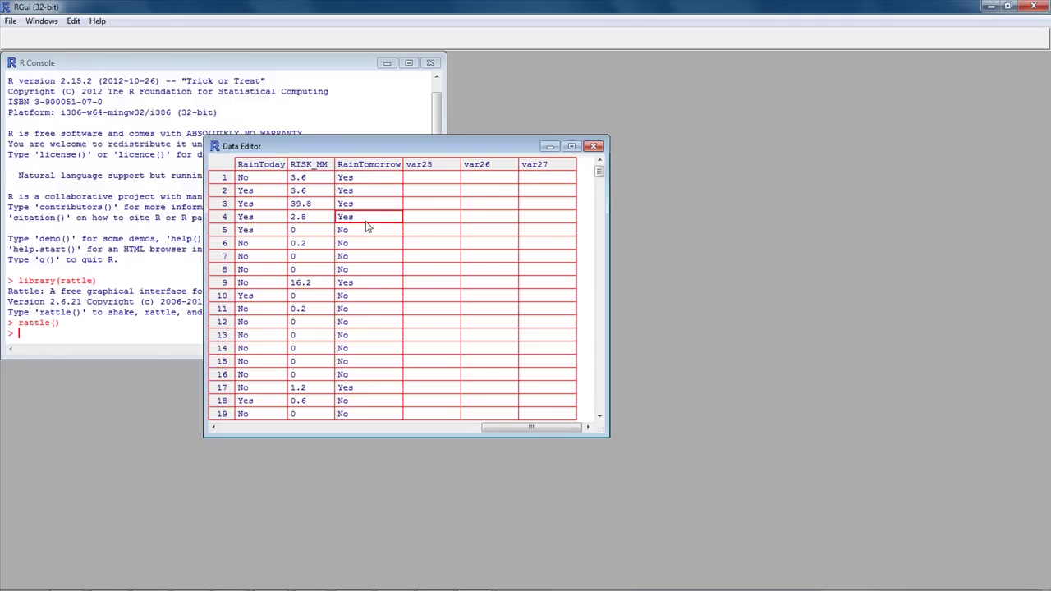
pyautogui.click(230, 429)
pyautogui.click(229, 429)
pyautogui.click(228, 430)
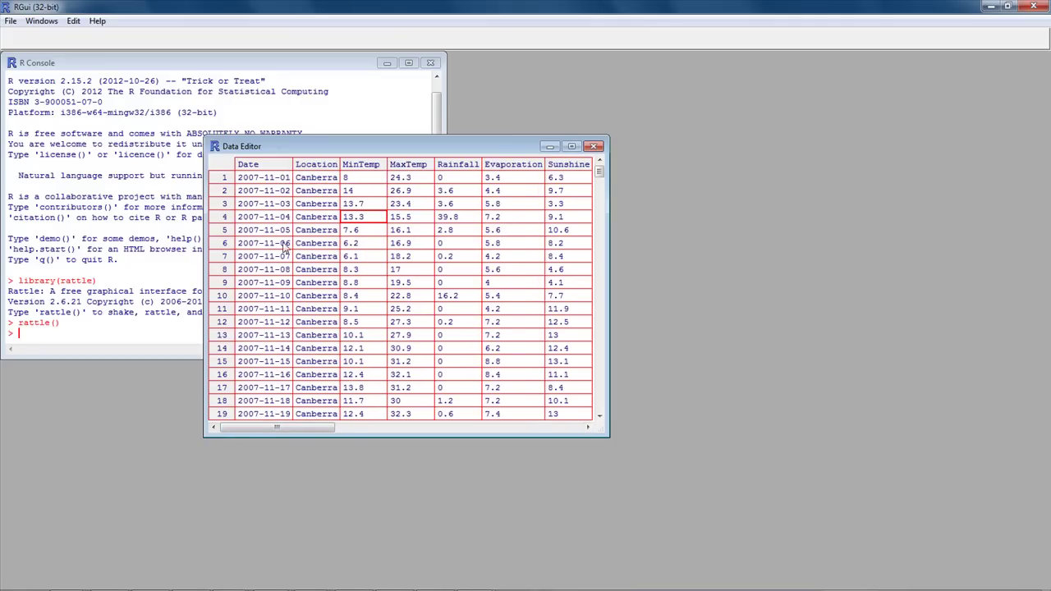
pyautogui.click(310, 182)
pyautogui.click(597, 148)
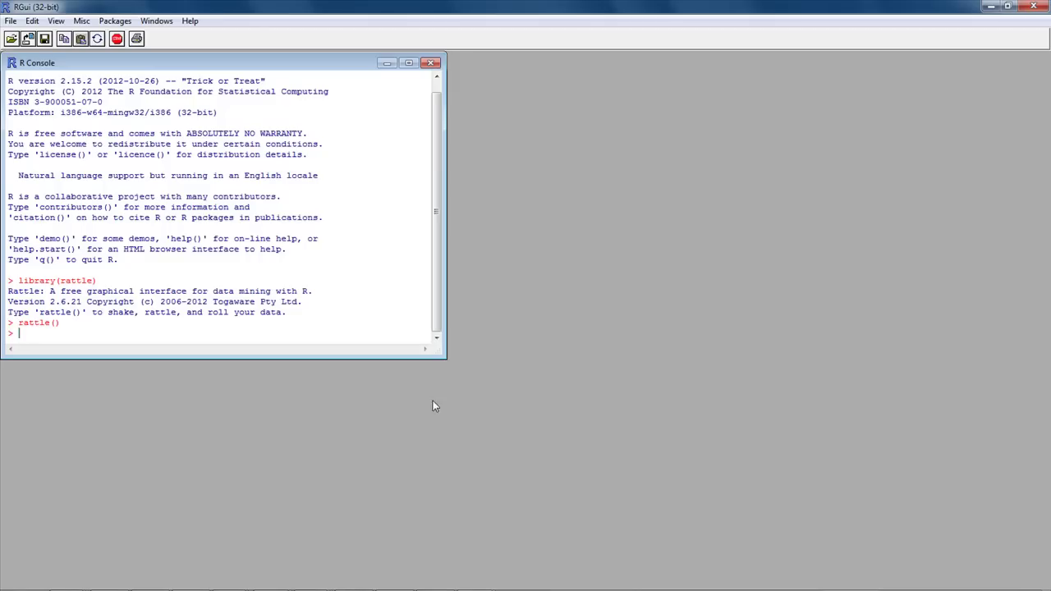
# - Return to the Rattle window and reload the weather.csv data
pyautogui.moveTo(472, 585)
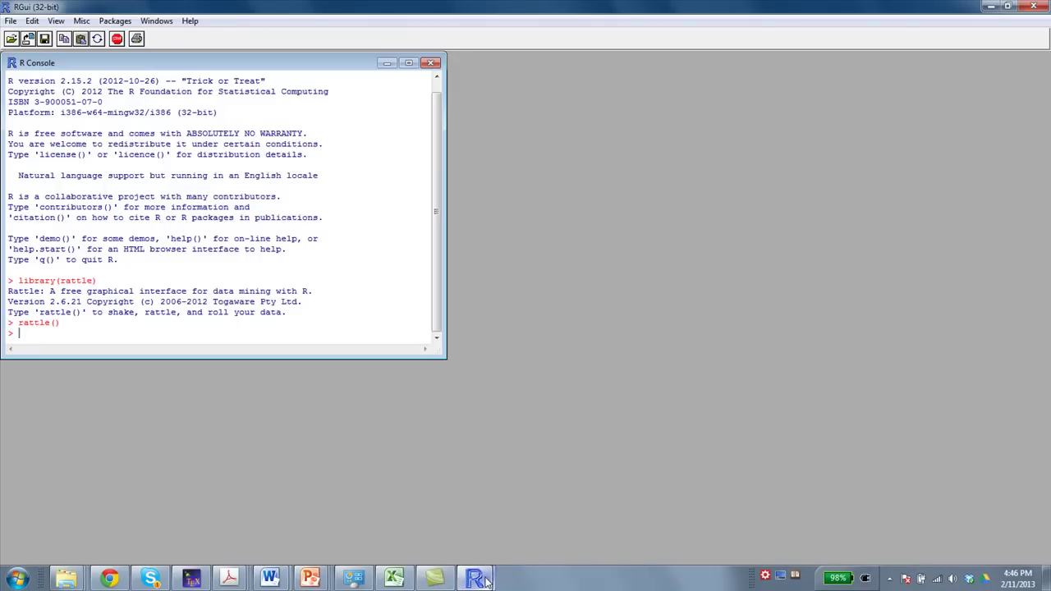
pyautogui.click(548, 503)
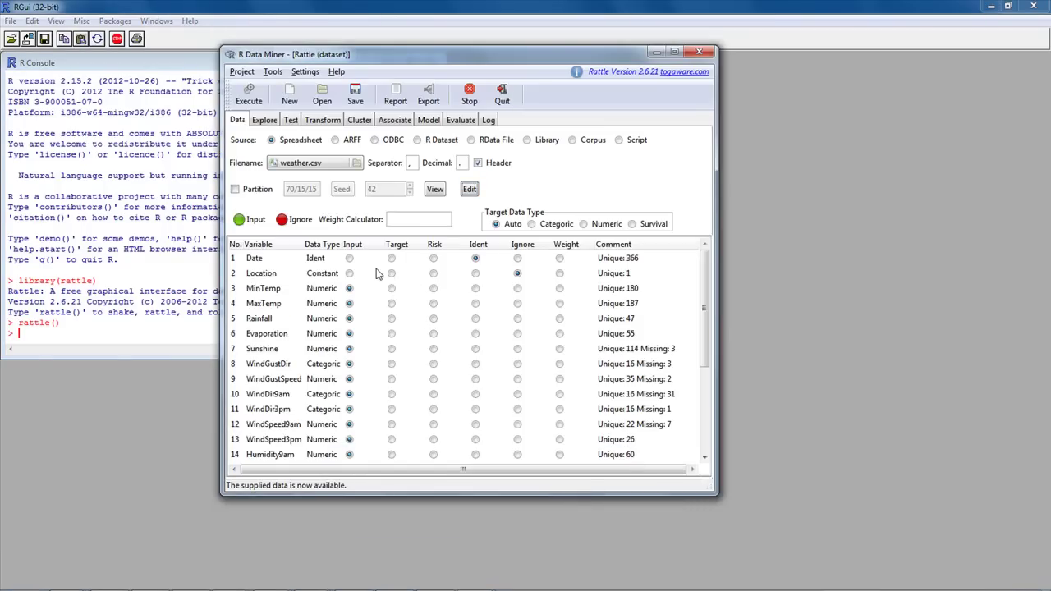
pyautogui.click(248, 94)
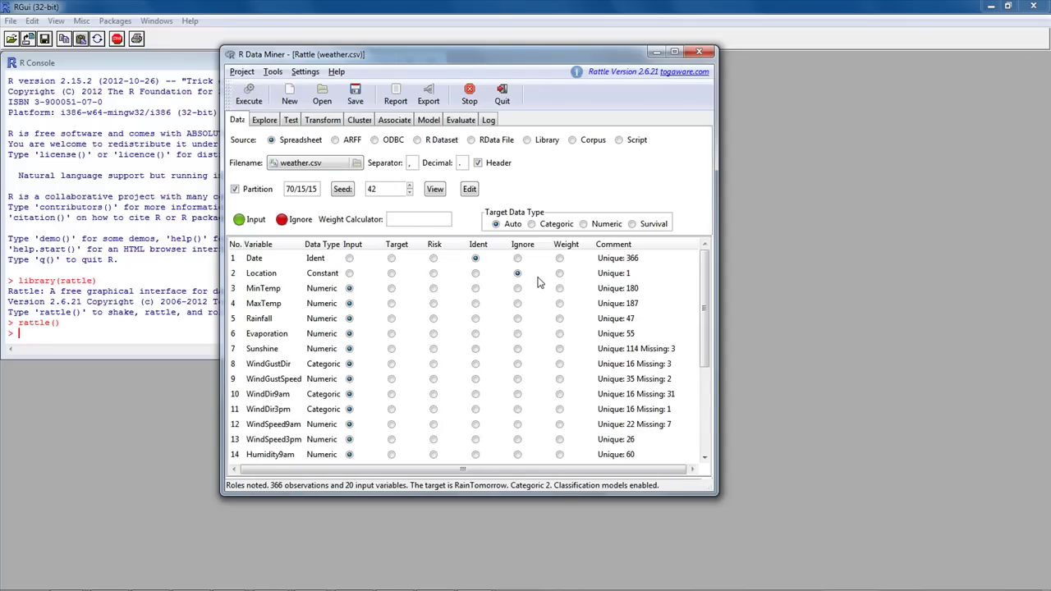
# - Set the Date and RISK_MM variables to Ignore and apply the new roles to the dataset
pyautogui.click(518, 259)
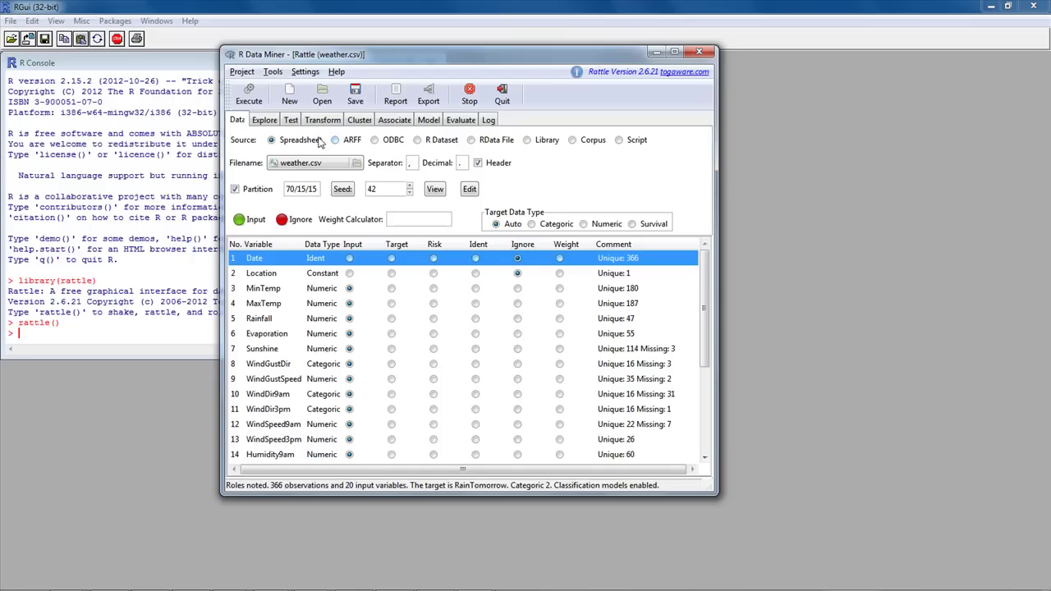
pyautogui.click(248, 94)
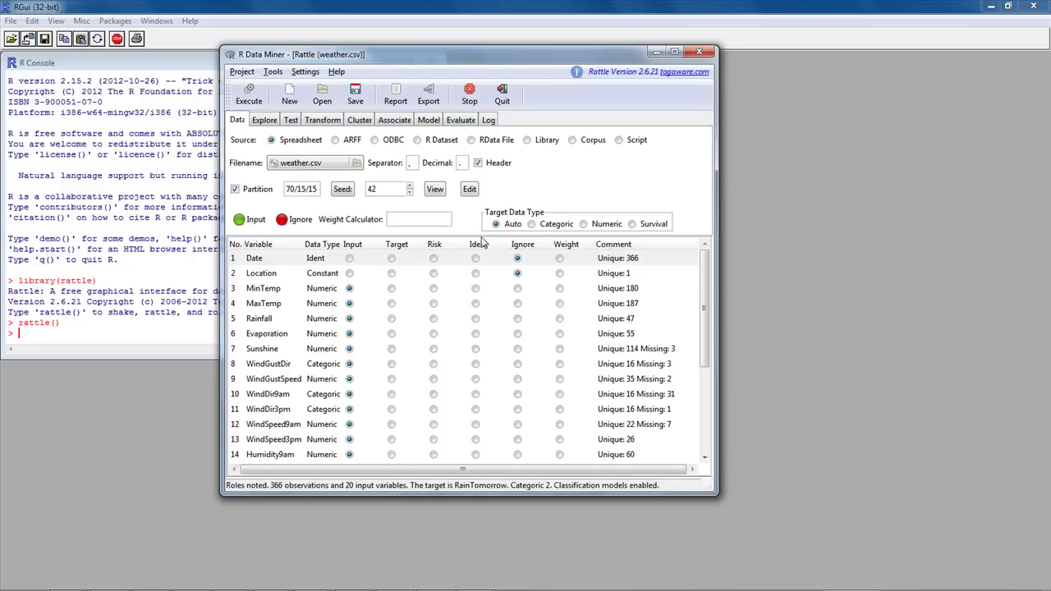
pyautogui.click(704, 444)
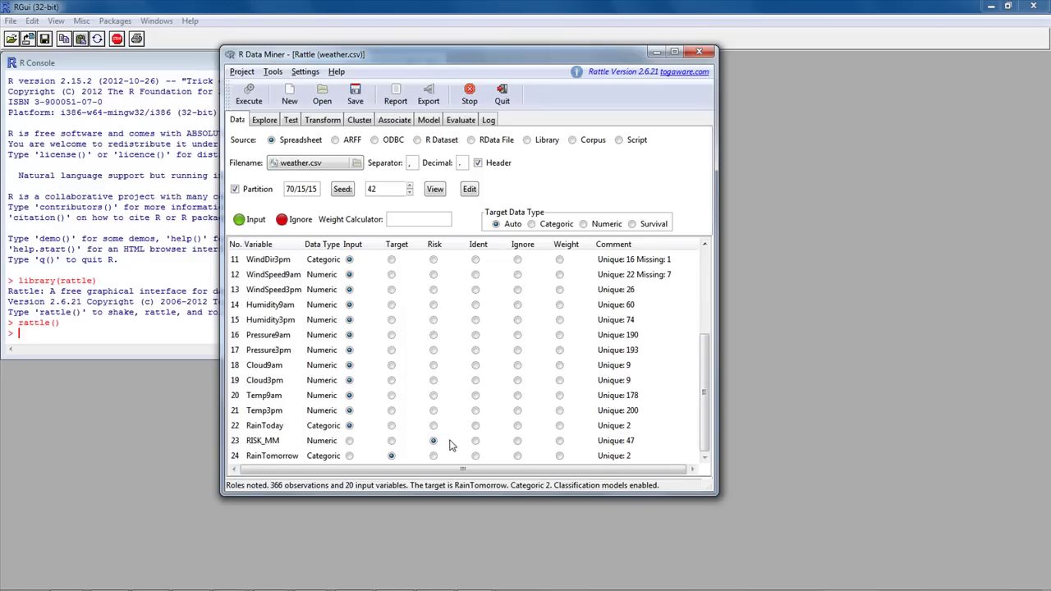
pyautogui.click(518, 442)
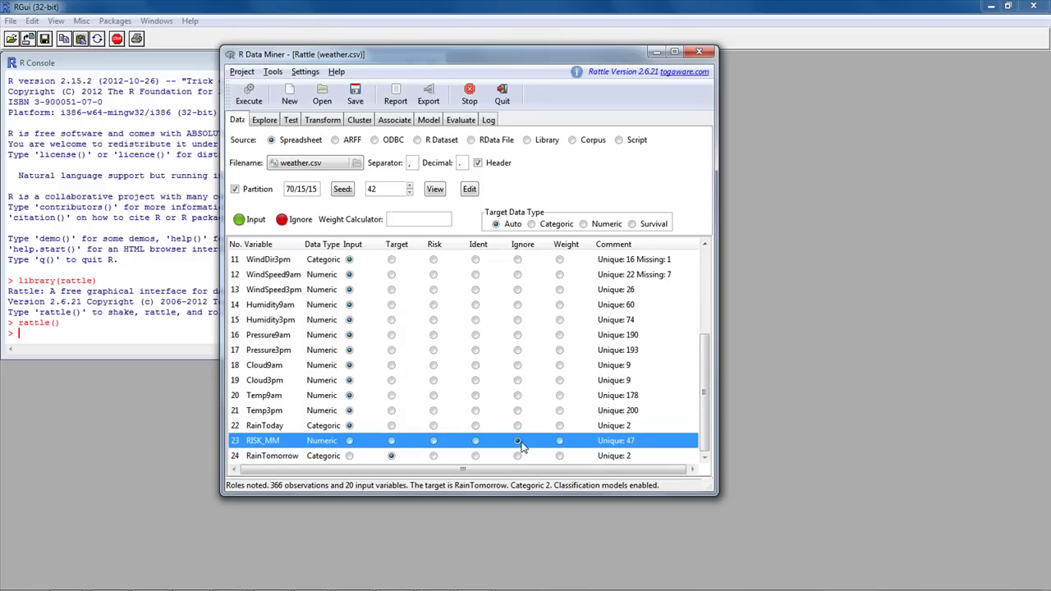
pyautogui.moveTo(708, 382)
pyautogui.mouseDown()
pyautogui.moveTo(714, 304)
pyautogui.moveTo(710, 401)
pyautogui.mouseUp()
pyautogui.click(248, 96)
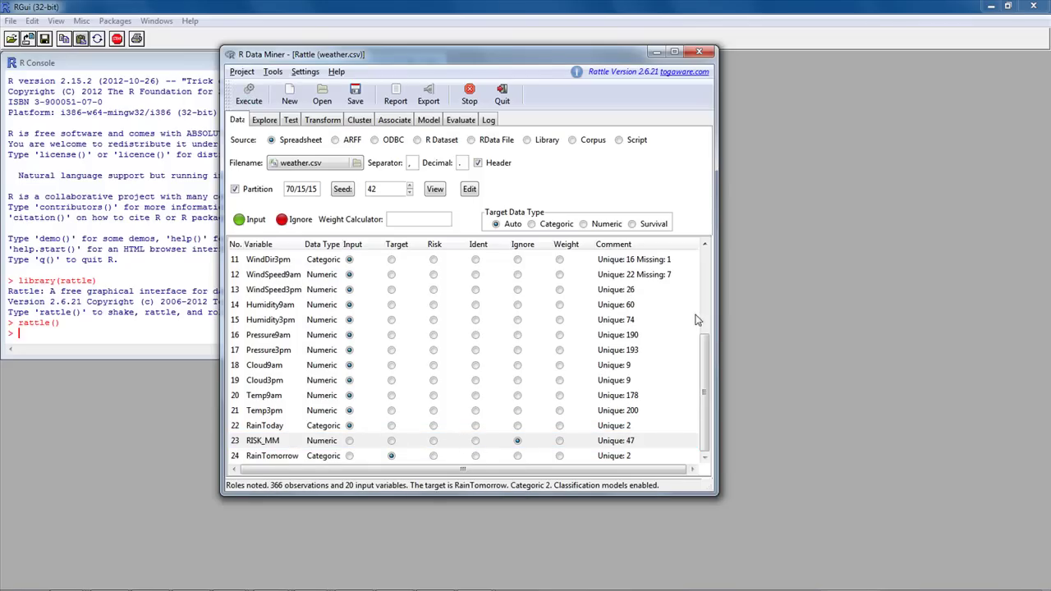
pyautogui.click(707, 264)
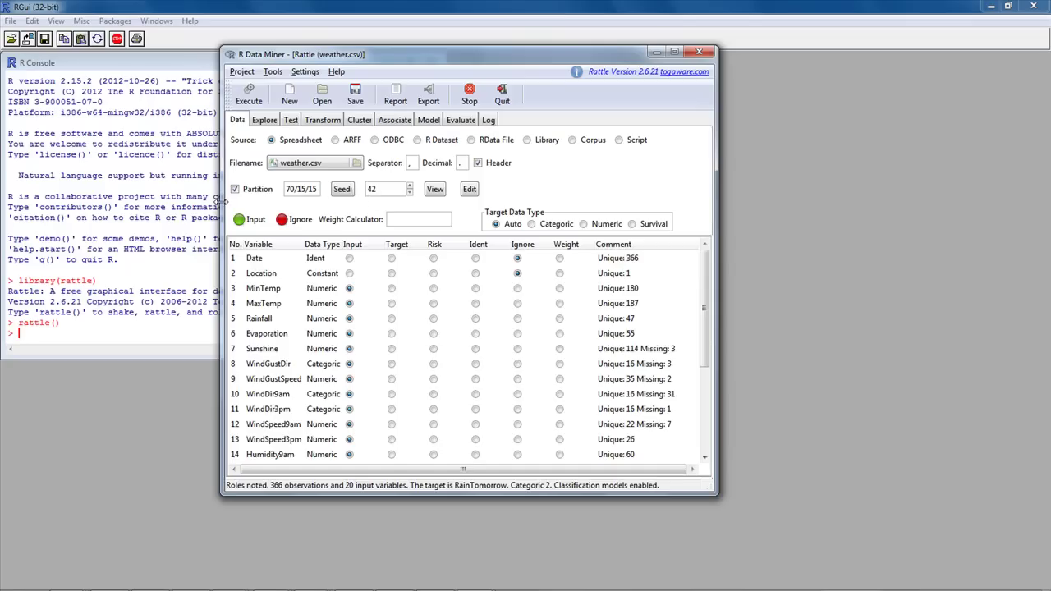
# - Build a decision tree model for RainTomorrow with the Traditional algorithm and the default parameters
pyautogui.click(234, 189)
pyautogui.click(433, 119)
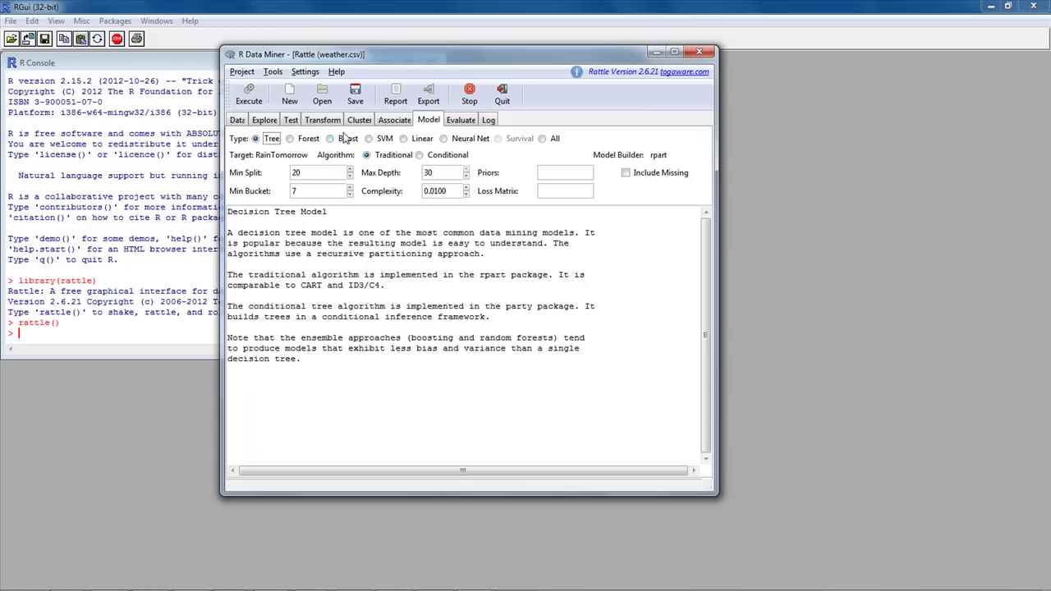
pyautogui.click(250, 92)
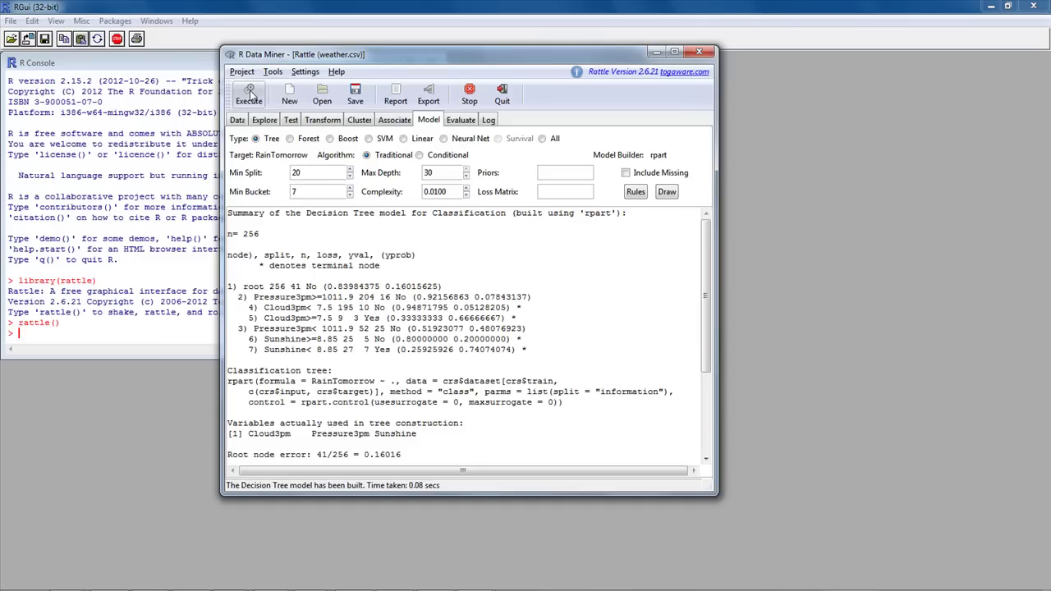
# - Compare the dataset's partition settings and variable roles with the decision tree summary
pyautogui.moveTo(453, 55); pyautogui.dragTo(339, 34)
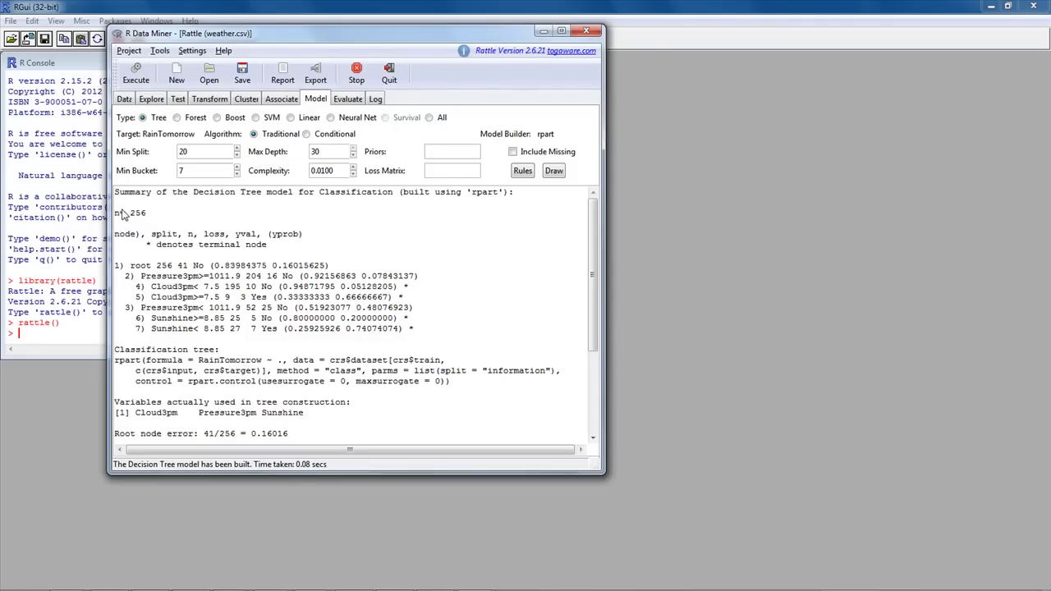
pyautogui.click(129, 98)
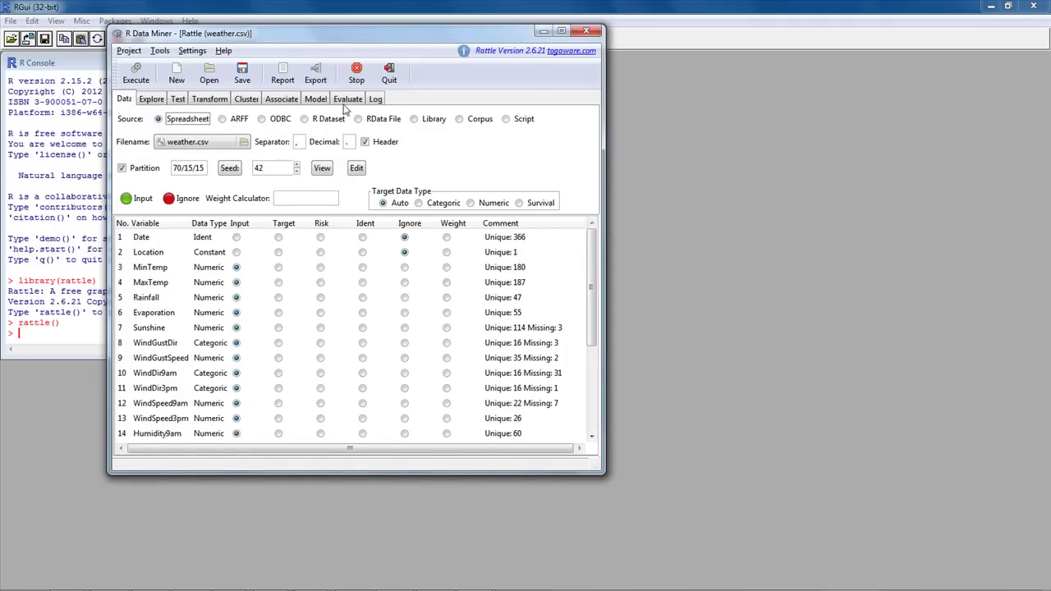
pyautogui.click(316, 99)
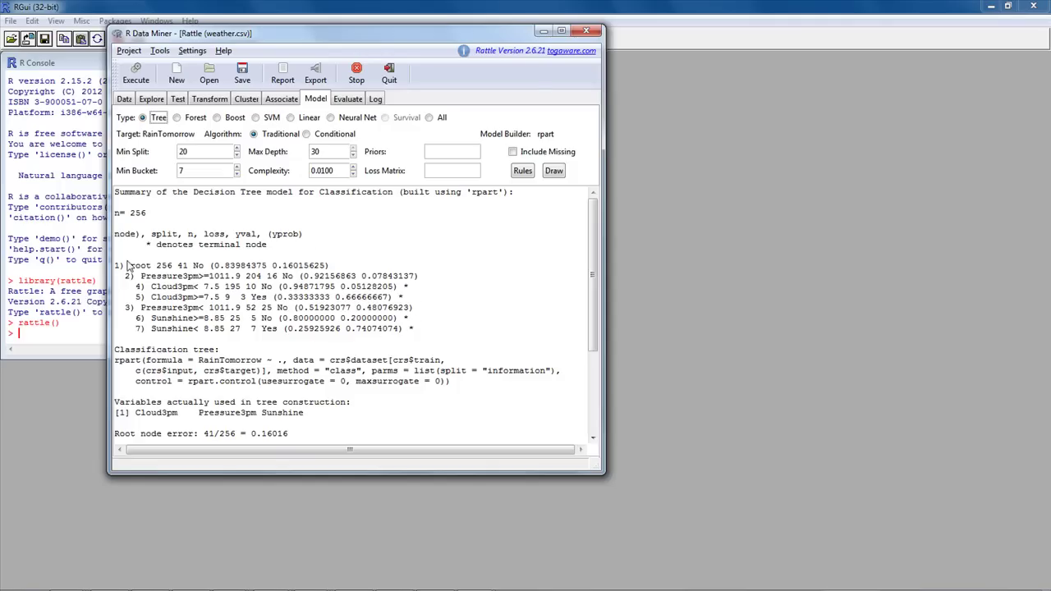
# - Draw the RainTomorrow decision tree as a plot and place its graphics window beside the R Console
pyautogui.click(553, 171)
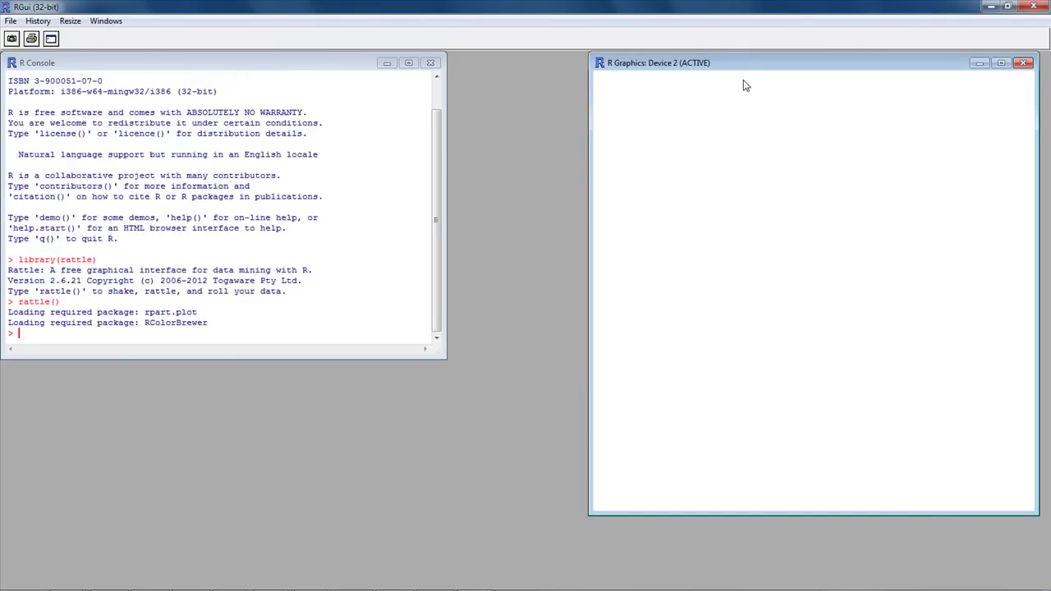
pyautogui.moveTo(744, 64); pyautogui.dragTo(500, 66)
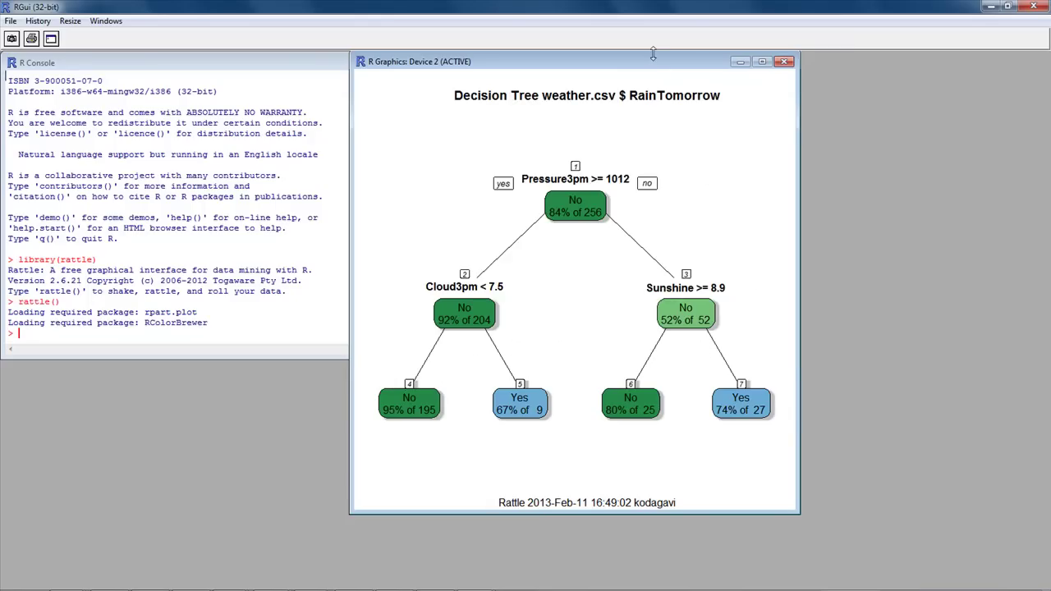
pyautogui.moveTo(652, 58); pyautogui.dragTo(761, 58)
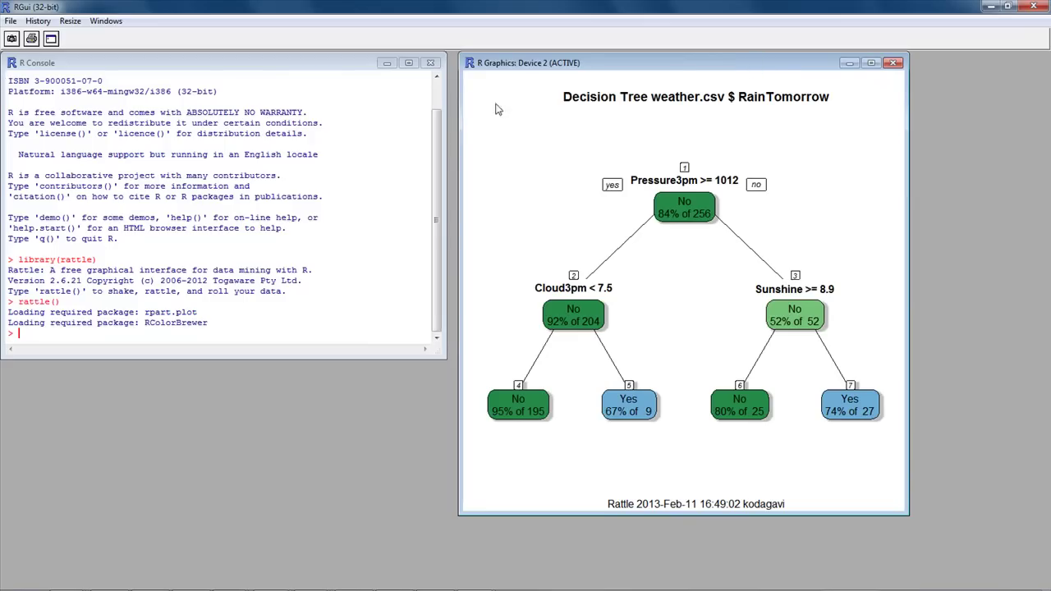
# - Compare the decision tree plot with the text summary in the Rattle window, ending on the Rattle window
pyautogui.moveTo(384, 585)
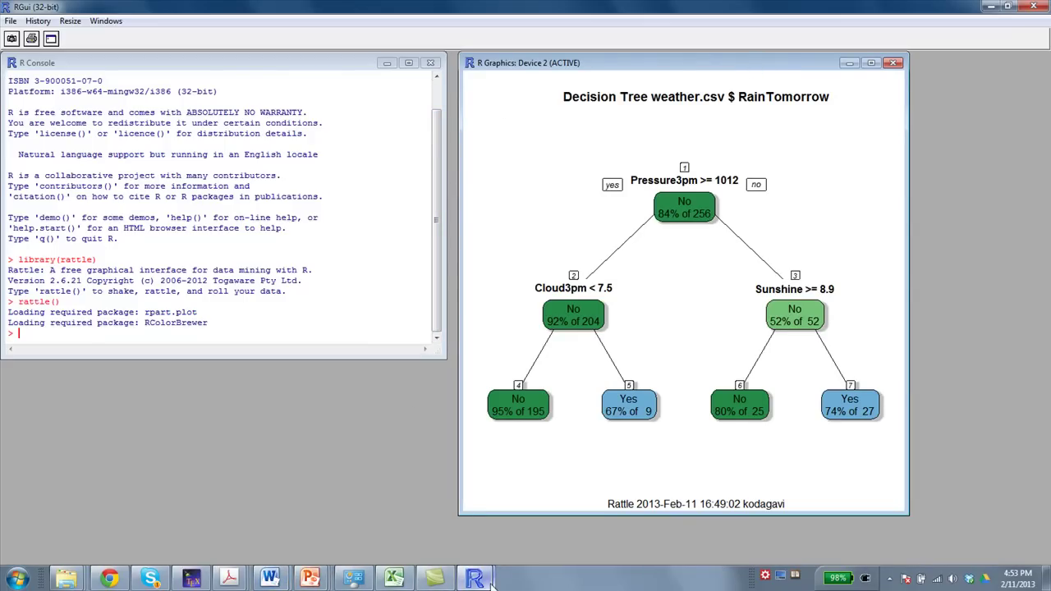
pyautogui.moveTo(490, 583)
pyautogui.click(533, 492)
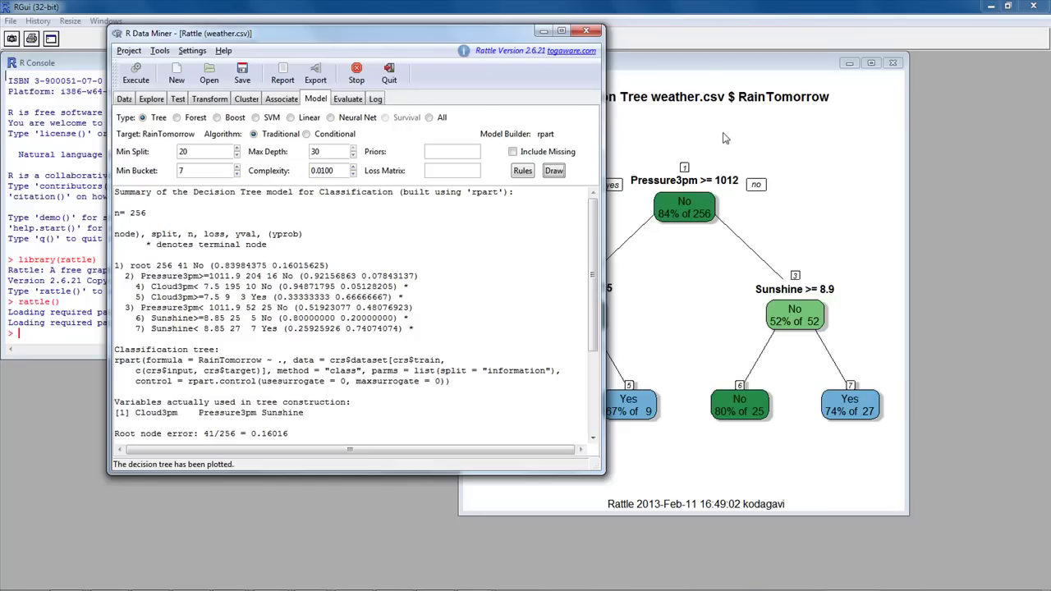
pyautogui.click(708, 65)
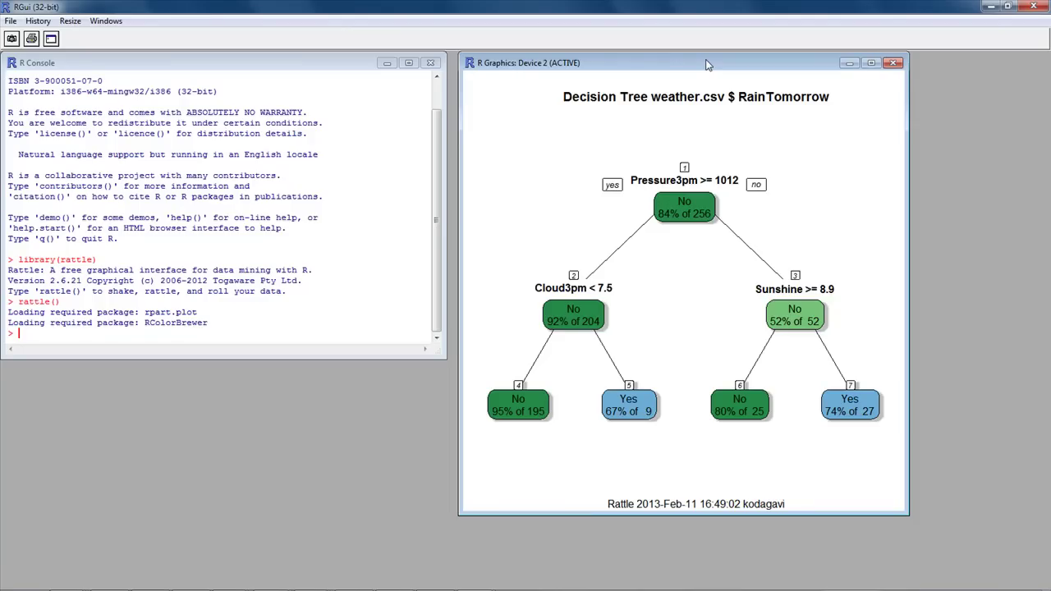
pyautogui.moveTo(424, 583)
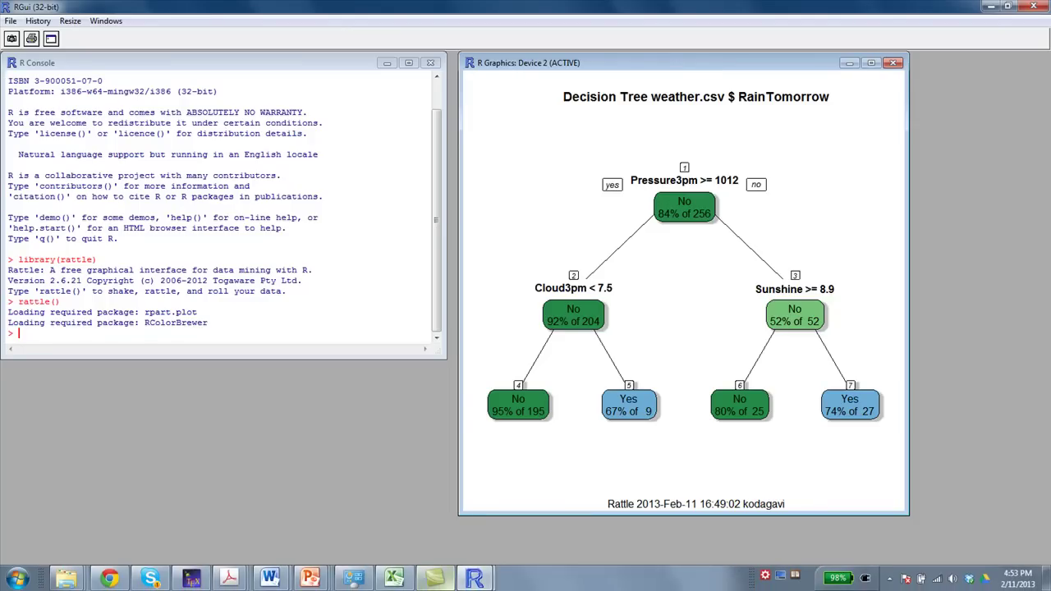
pyautogui.moveTo(474, 579)
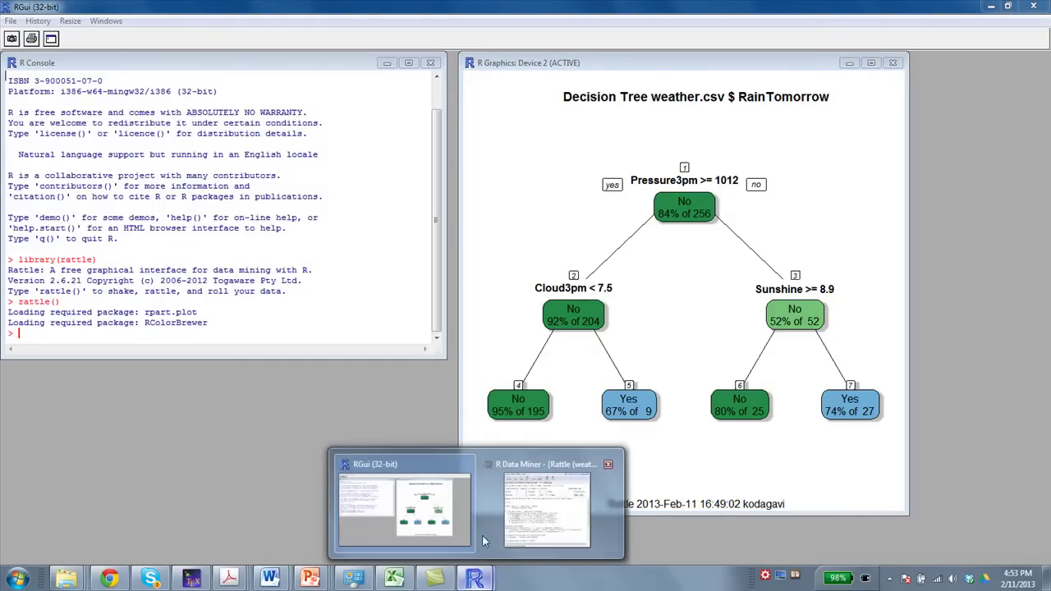
pyautogui.click(528, 513)
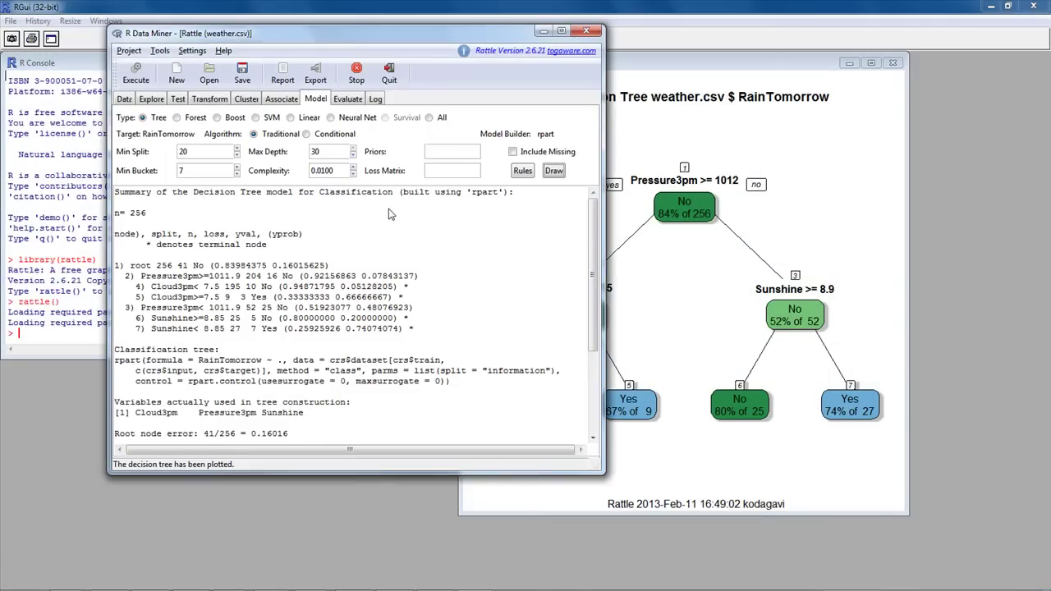
# - Evaluate the tree model with an error matrix on the Training data and dismiss the notice
pyautogui.click(348, 99)
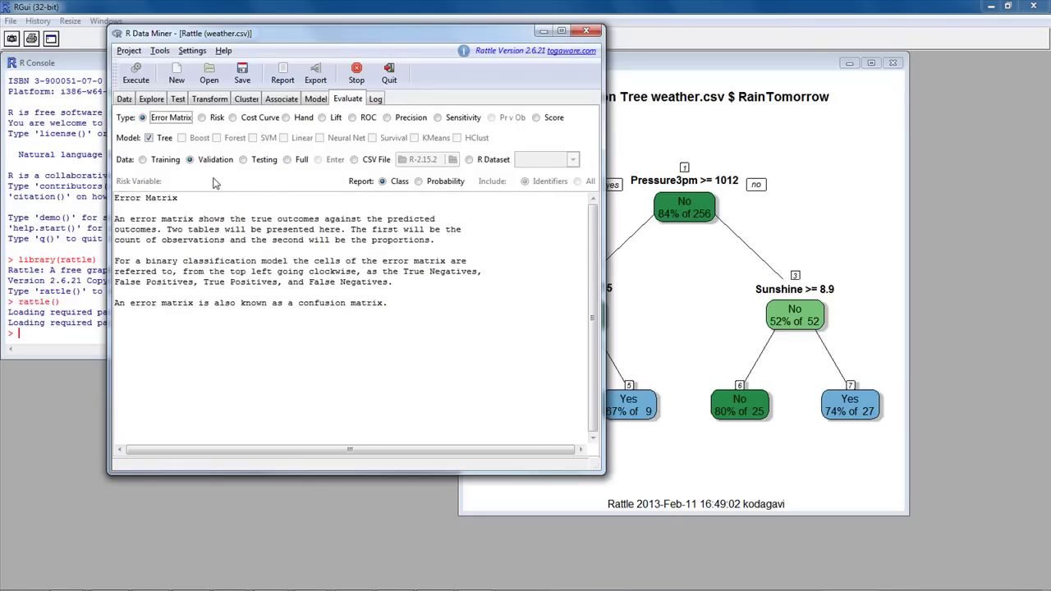
pyautogui.click(144, 161)
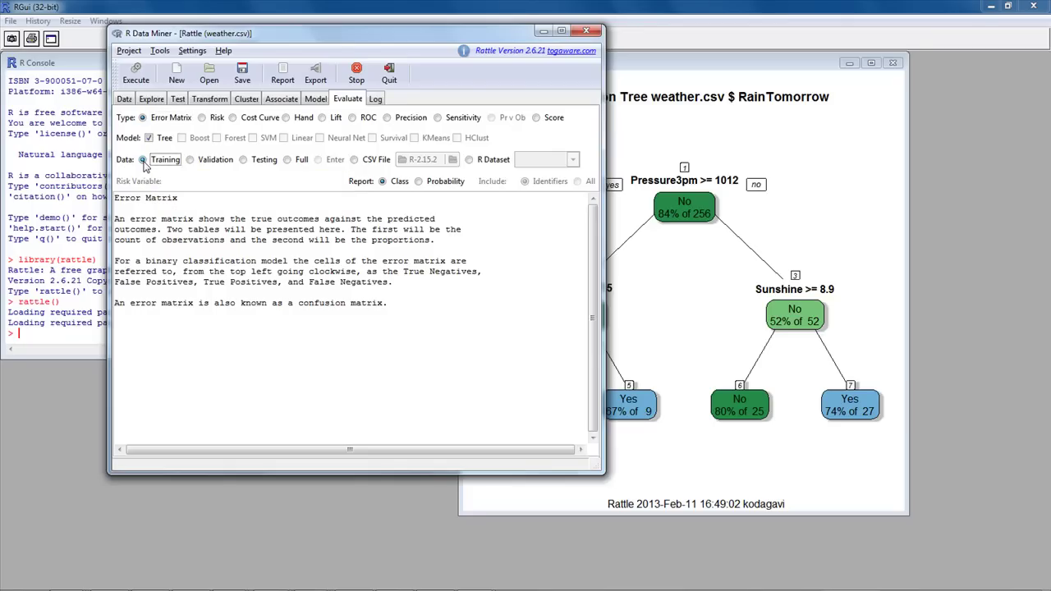
pyautogui.click(136, 79)
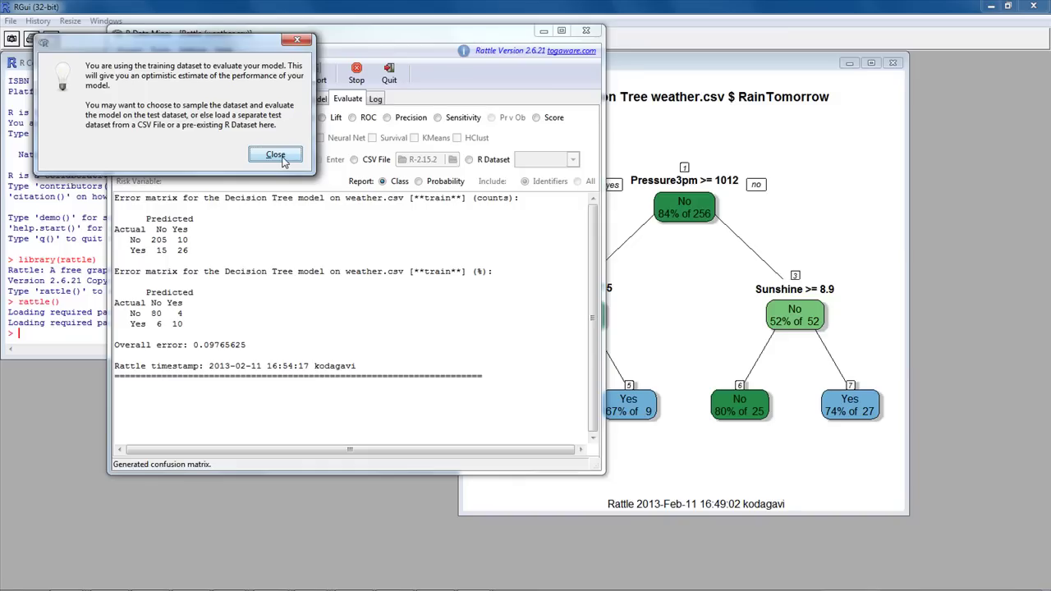
pyautogui.click(275, 156)
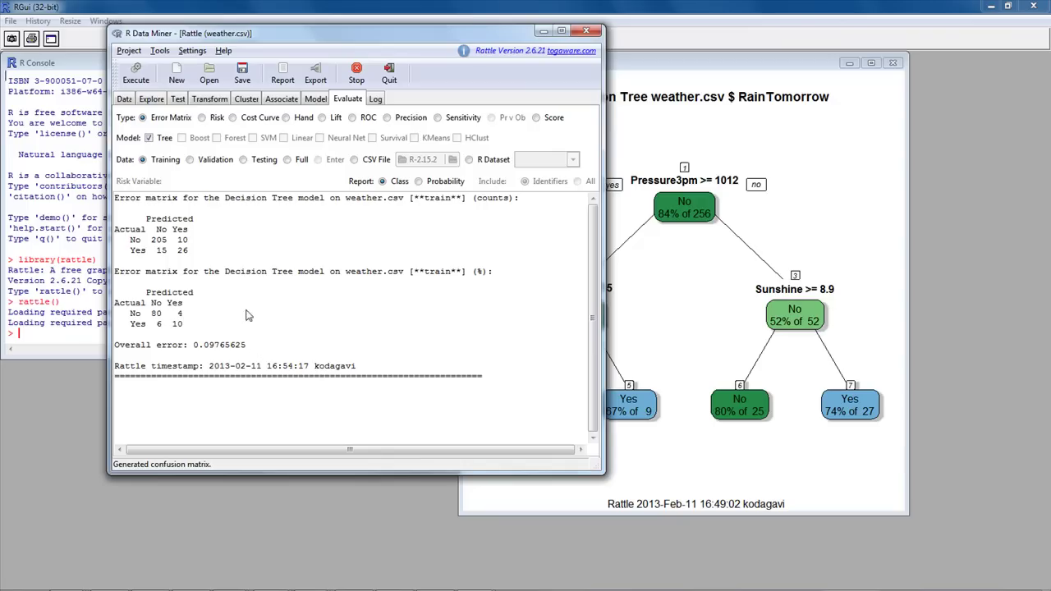
# - Generate the tree model's error matrix on the Validation data and again on the Testing data
pyautogui.click(192, 159)
pyautogui.click(148, 81)
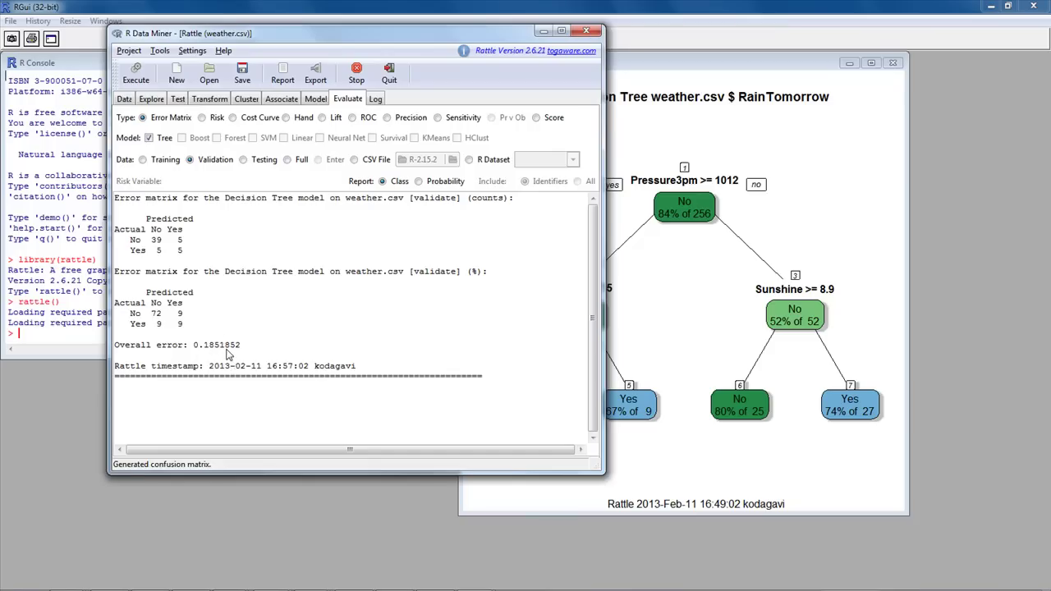
pyautogui.click(243, 164)
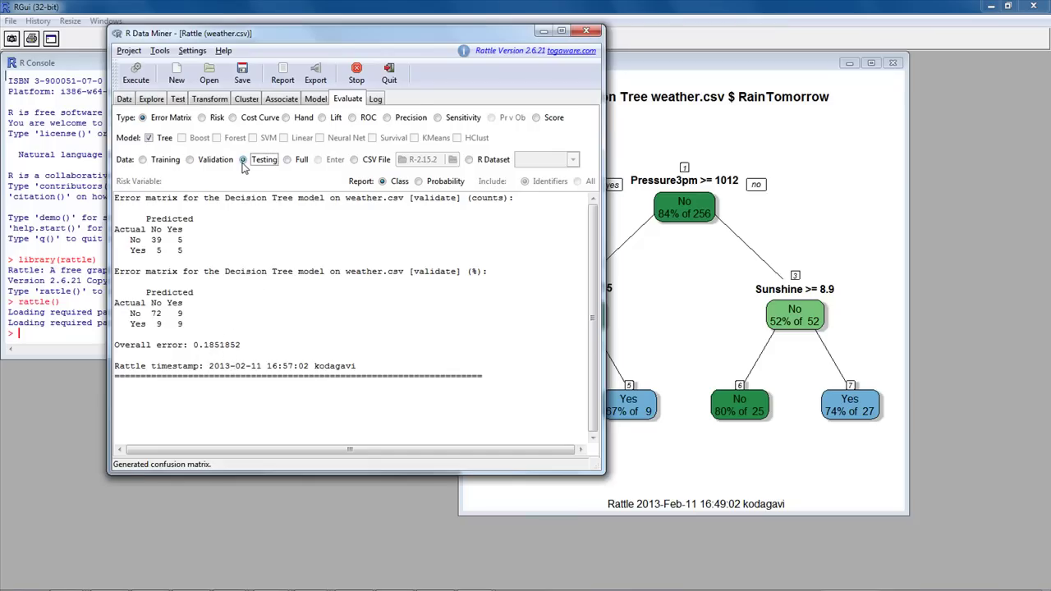
pyautogui.click(136, 75)
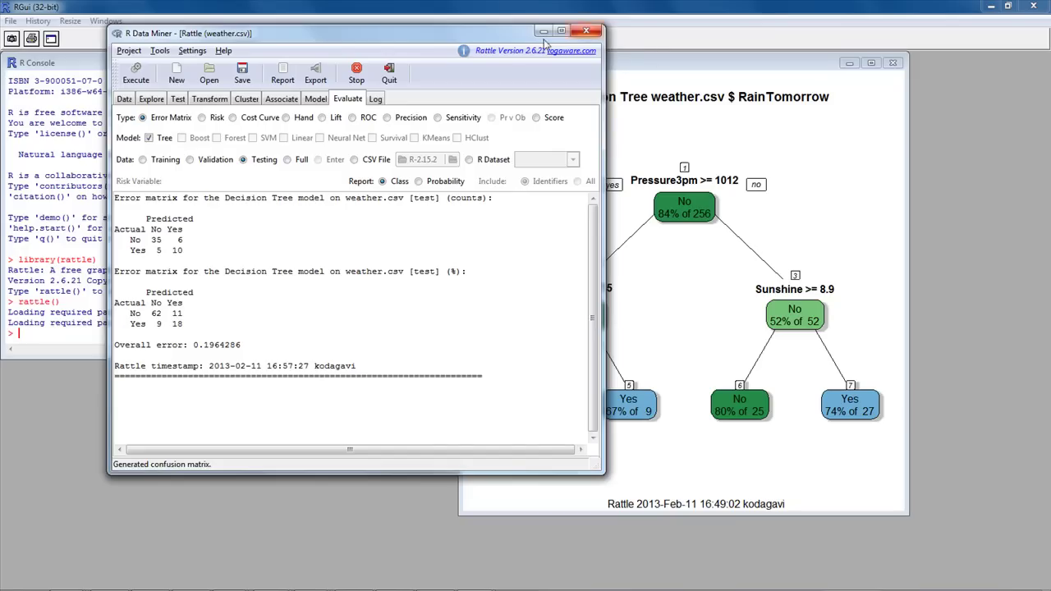
# - Arrange the Rattle window and the decision tree plot side by side so both can be seen
pyautogui.moveTo(492, 37); pyautogui.dragTo(429, 68)
pyautogui.moveTo(688, 63); pyautogui.dragTo(761, 61)
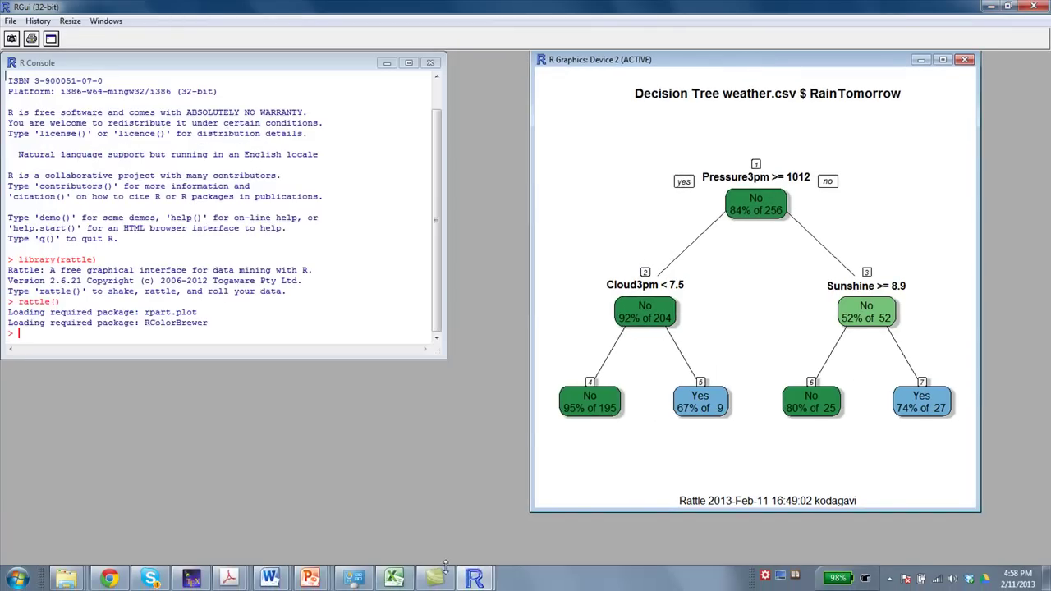
pyautogui.click(474, 579)
pyautogui.click(567, 509)
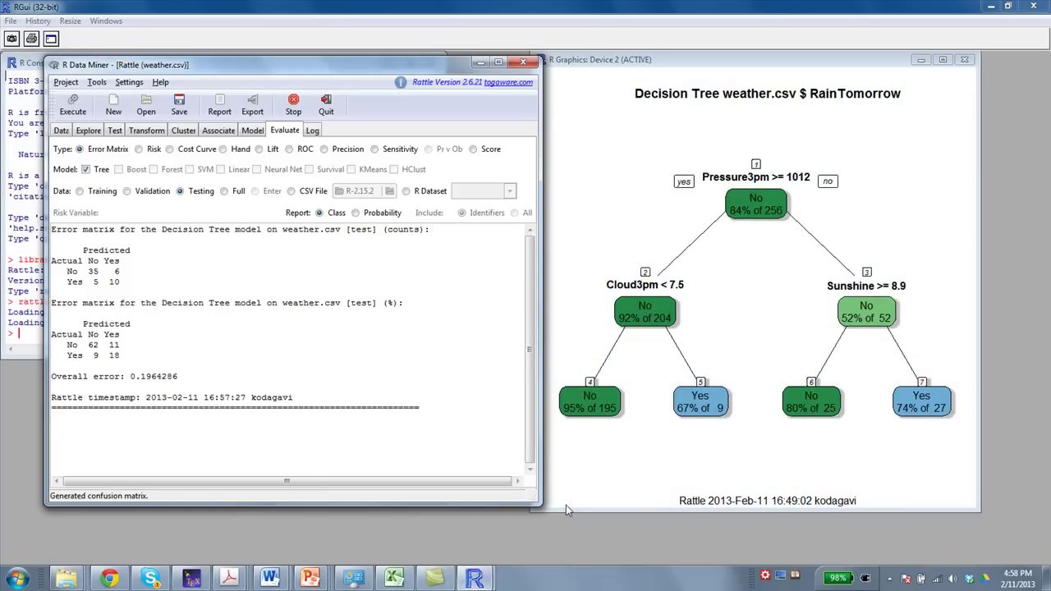
pyautogui.moveTo(400, 67); pyautogui.dragTo(386, 60)
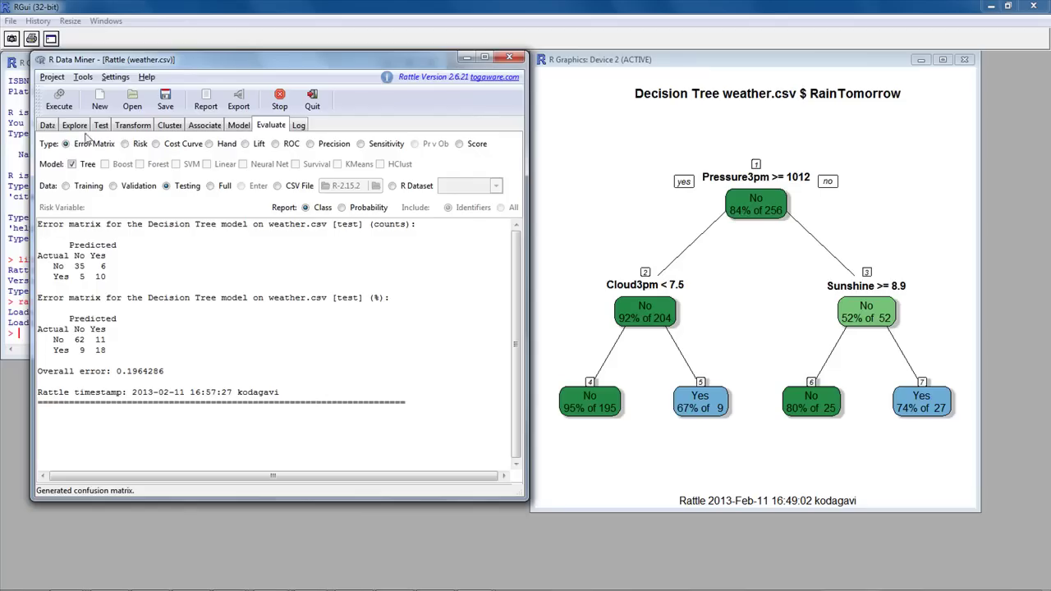
# - Return to the decision tree model settings and examine the Min Split and Min Bucket parameters
pyautogui.click(240, 126)
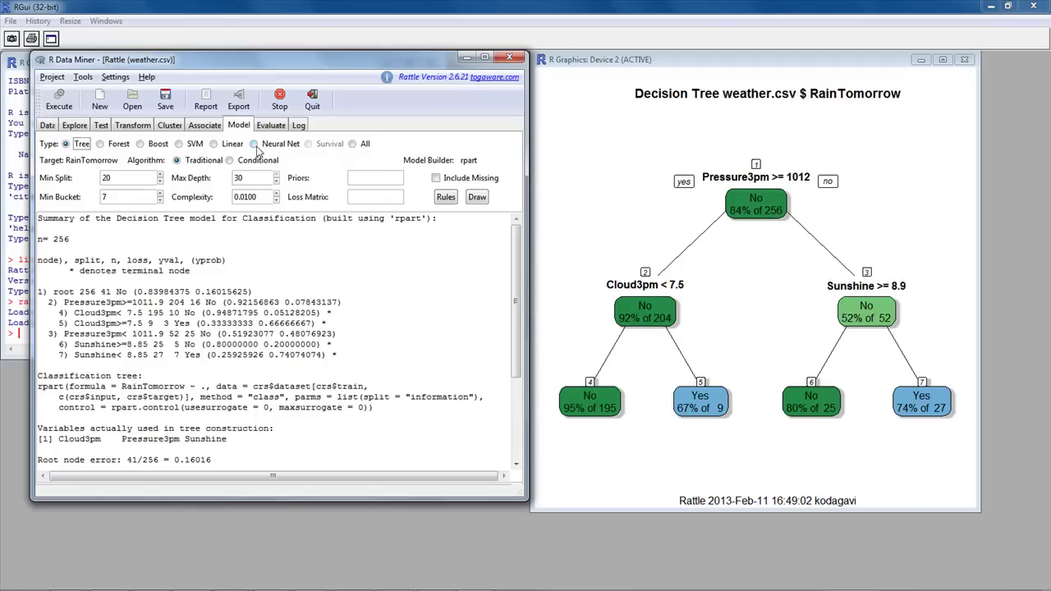
pyautogui.click(142, 178)
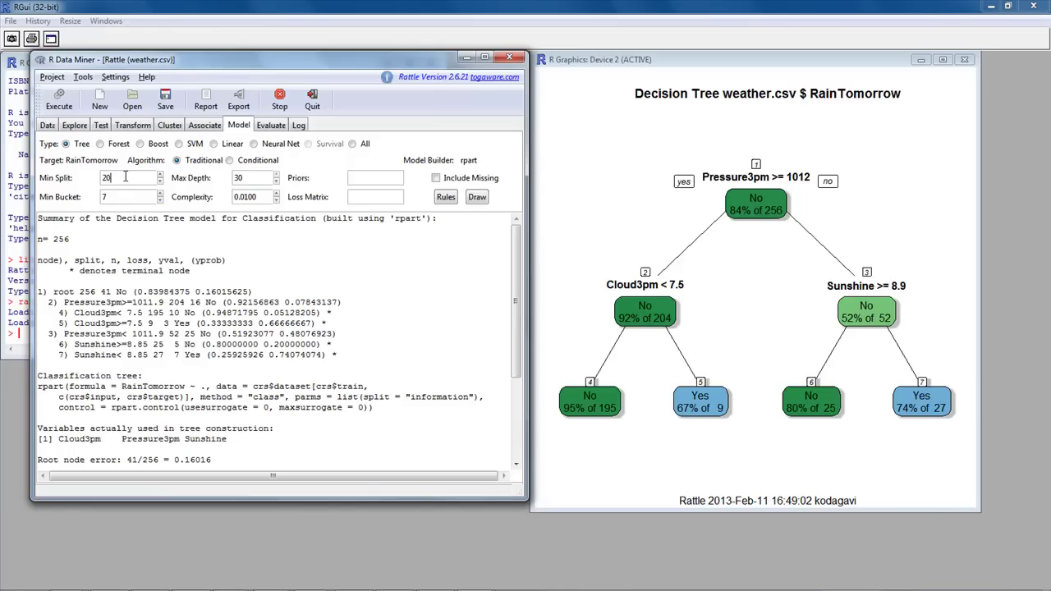
pyautogui.moveTo(125, 176)
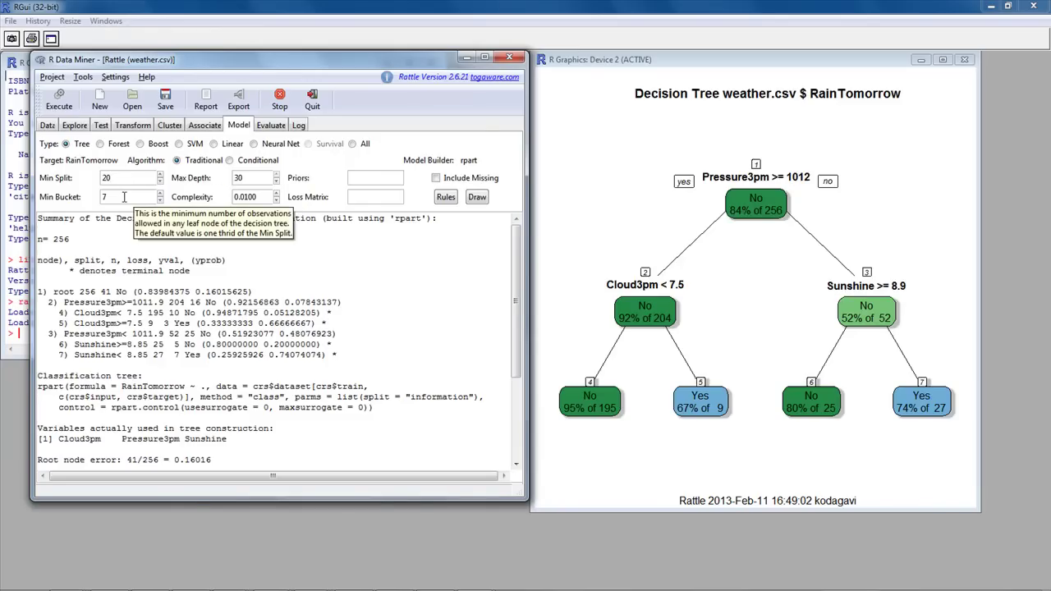
pyautogui.click(124, 198)
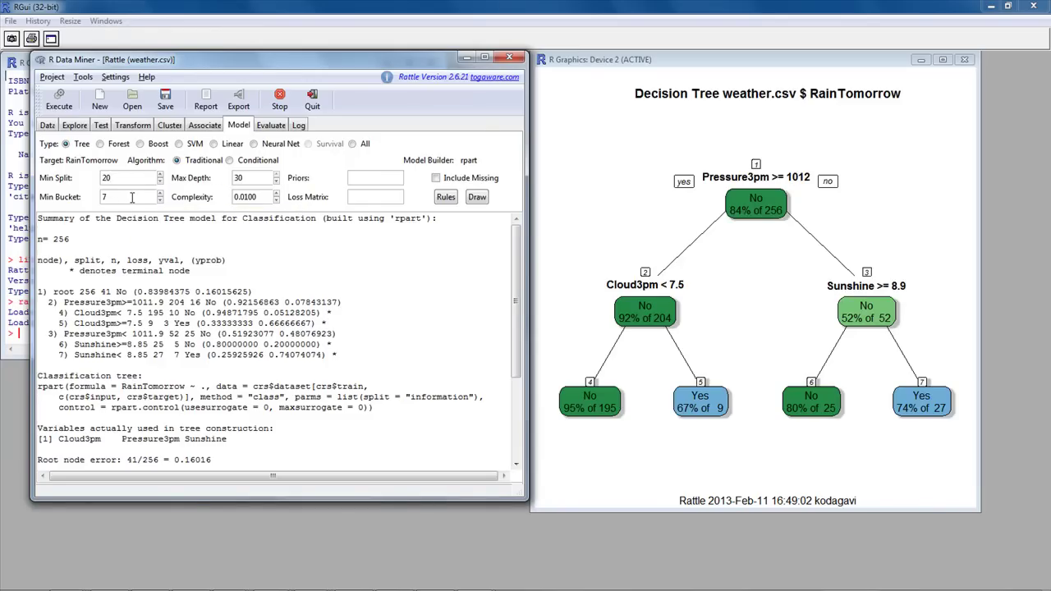